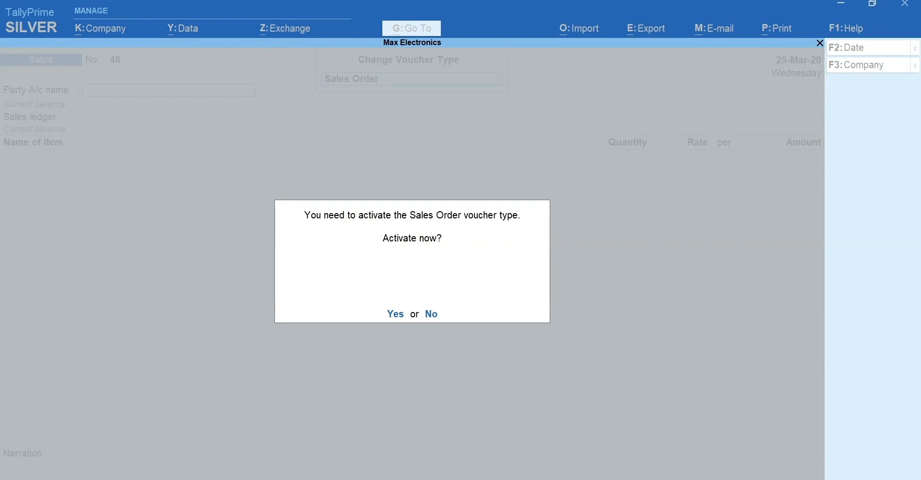
# Activate the Sales Order voucher type and select Hi-Tech Computer World as the party account.
pyautogui.press('y')
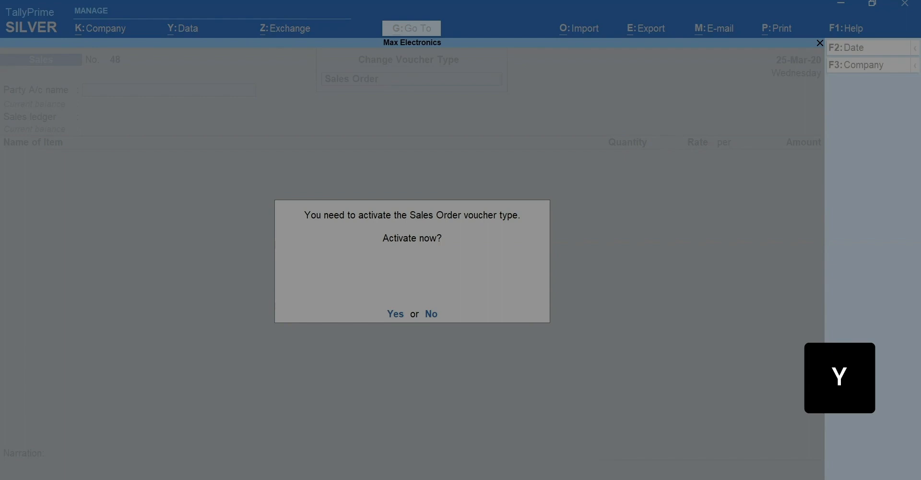
pyautogui.write('Hi')
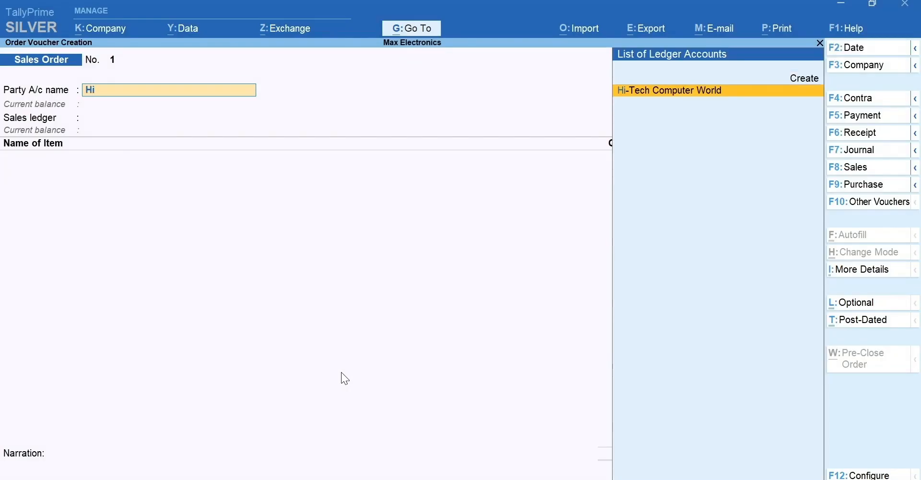
pyautogui.press('Return')
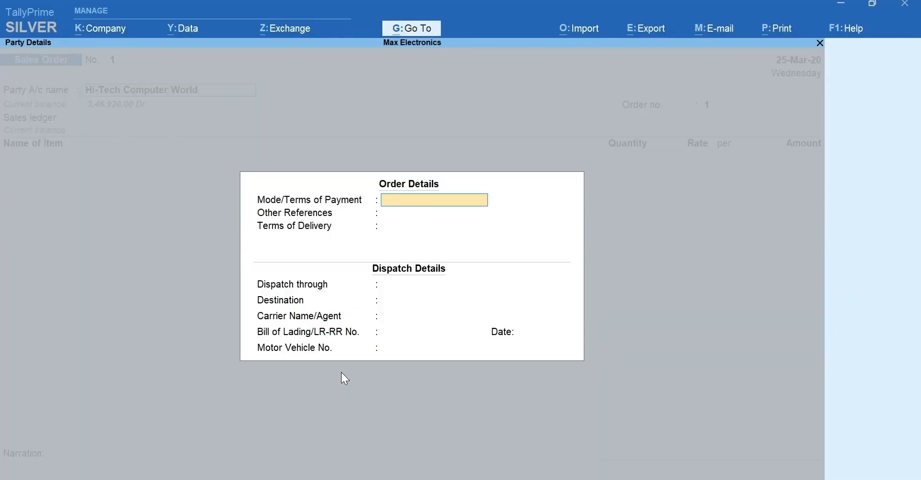
# Accept the order and party details with the default order number, and choose Sales as the sales ledger.
pyautogui.press('Return')
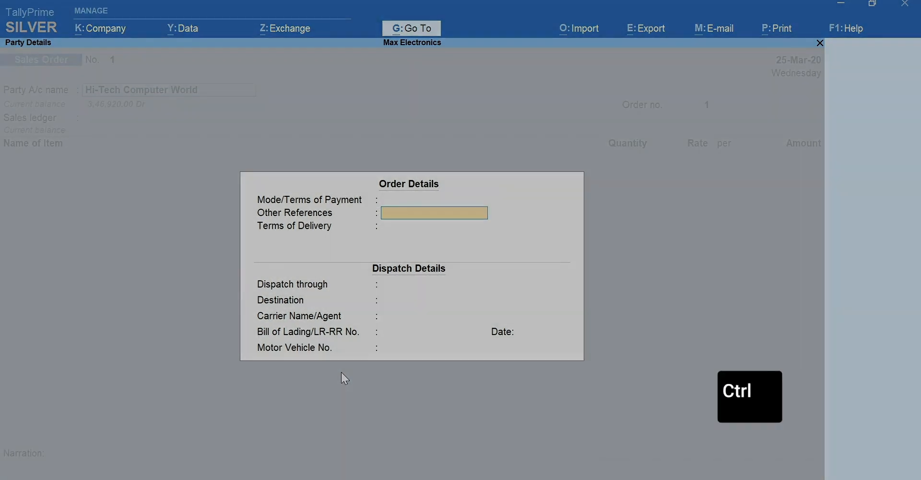
pyautogui.hotkey('ctrl', 'a')
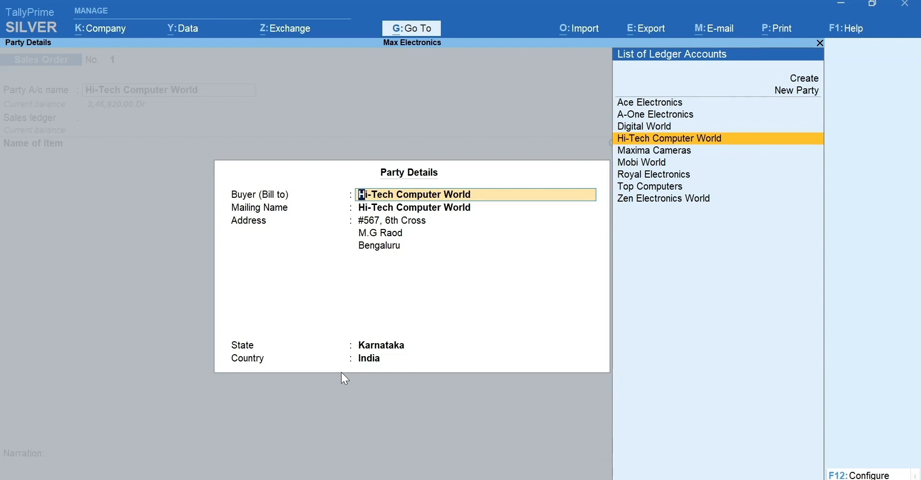
pyautogui.hotkey('ctrl', 'a')
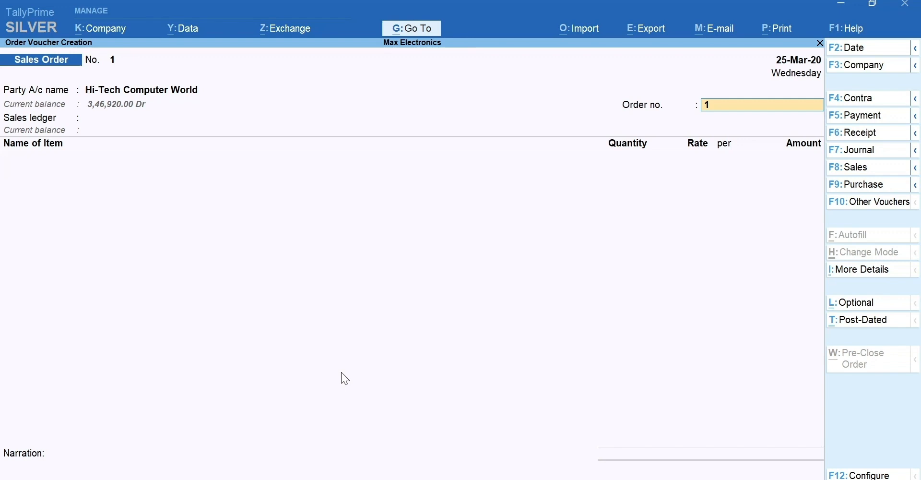
pyautogui.press('Return')
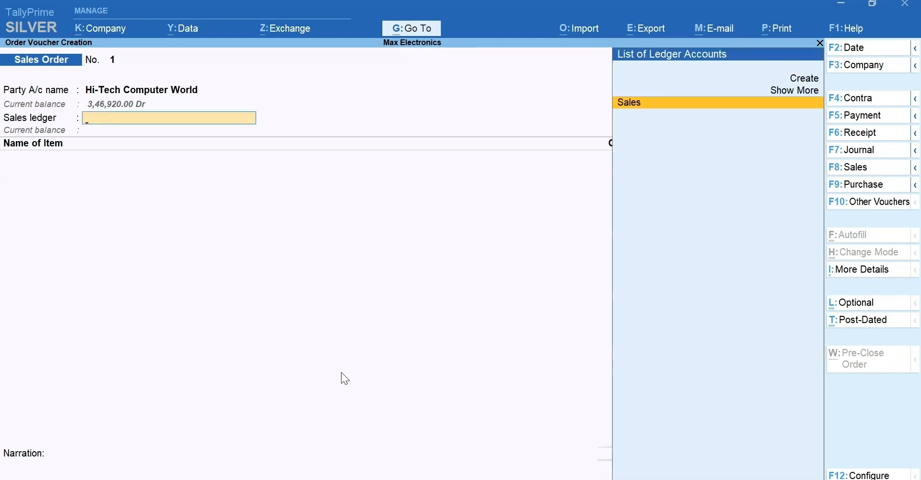
pyautogui.press('Return')
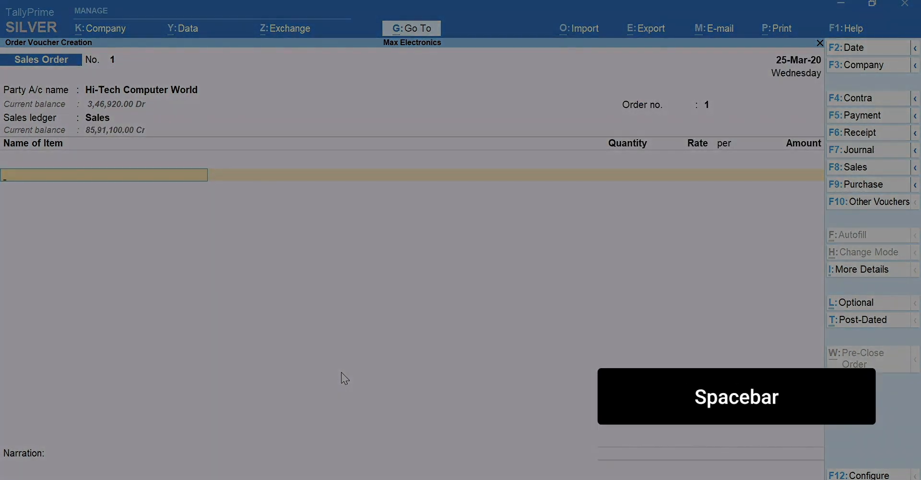
# Add the Asus 16.6 inch Monitor to the sales order, due in 3 days, with quantity 10 Nos at 7,000.00 each.
pyautogui.press('space')
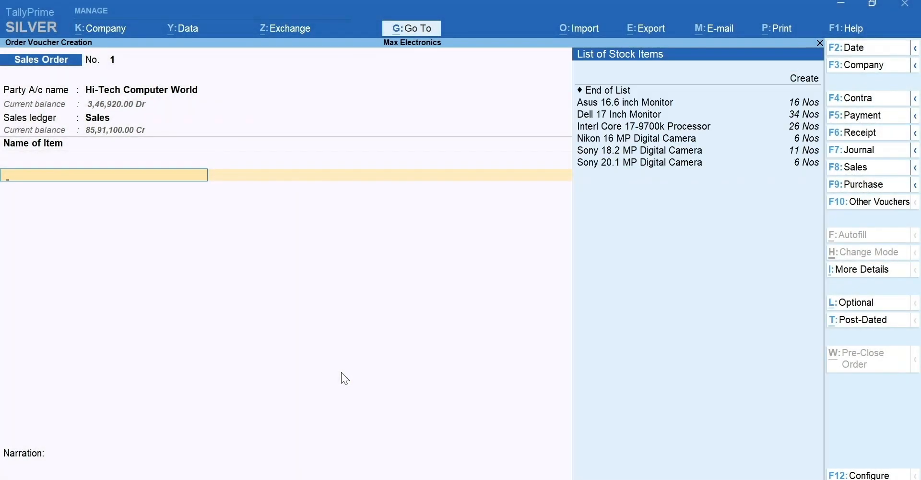
pyautogui.write('As')
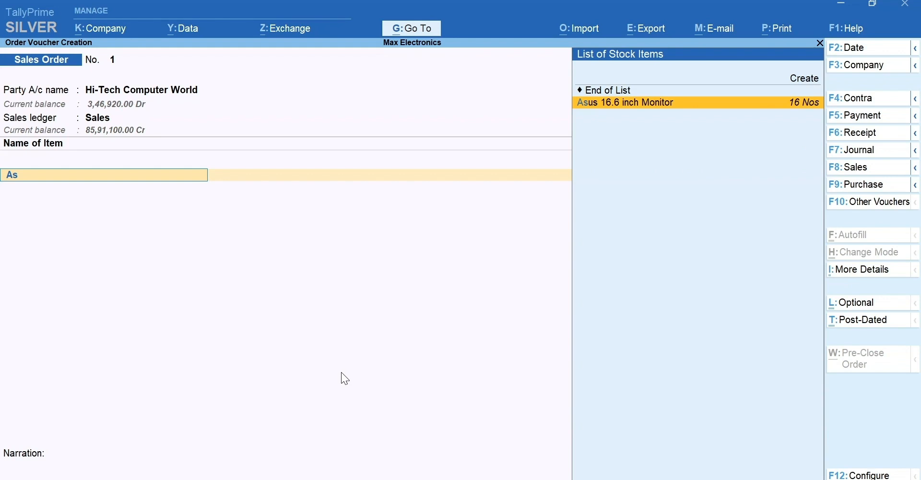
pyautogui.press('Return')
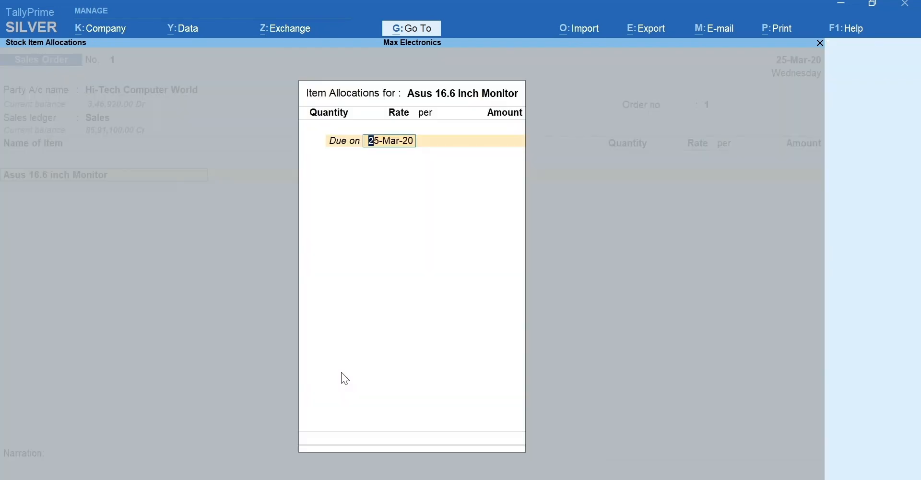
pyautogui.write('3 days')
pyautogui.press('Return')
pyautogui.write('10')
pyautogui.press('Return')
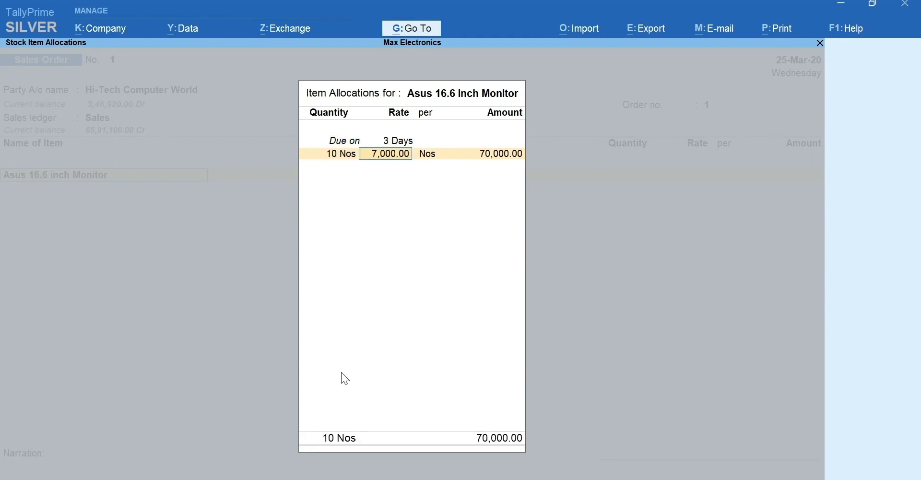
pyautogui.press('Return')
pyautogui.press('Return')
pyautogui.press('Return')
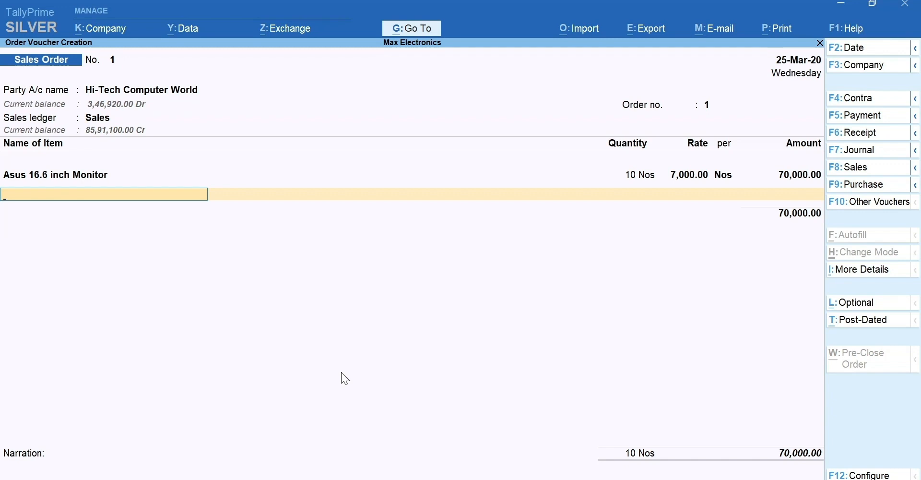
# Add the Dell 17 Inch Monitor to the order, due in 3 days, with quantity 10 Nos at 8,000.00 each.
pyautogui.write('Del')
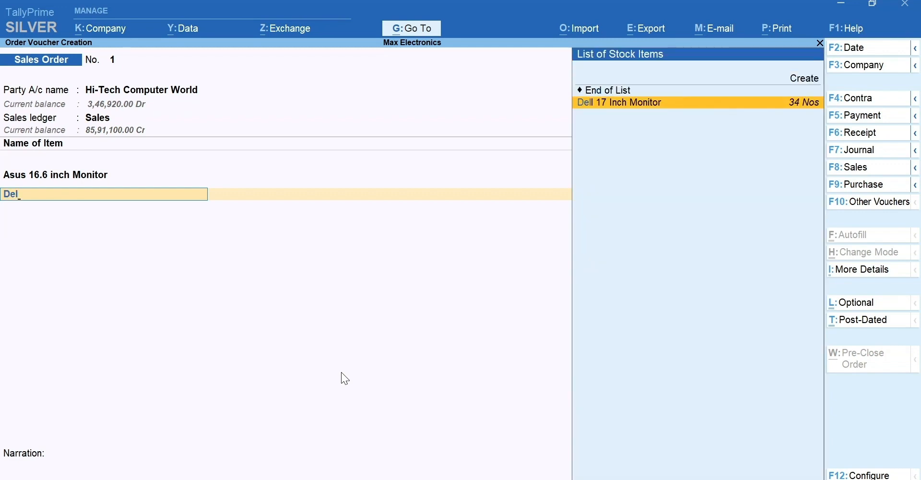
pyautogui.press('Return')
pyautogui.write('3 days')
pyautogui.press('Return')
pyautogui.write('10')
pyautogui.press('Return')
pyautogui.press('Return')
pyautogui.press('Return')
pyautogui.press('Return')
pyautogui.press('Return')
pyautogui.press('Return')
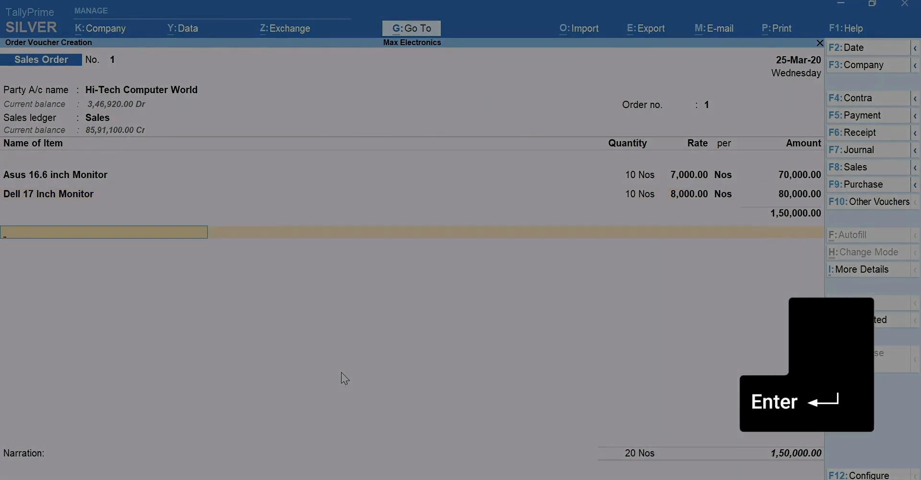
# End the item list, leave the narration blank and save the sales order.
pyautogui.press('Return')
pyautogui.press('Return')
pyautogui.press('Return')
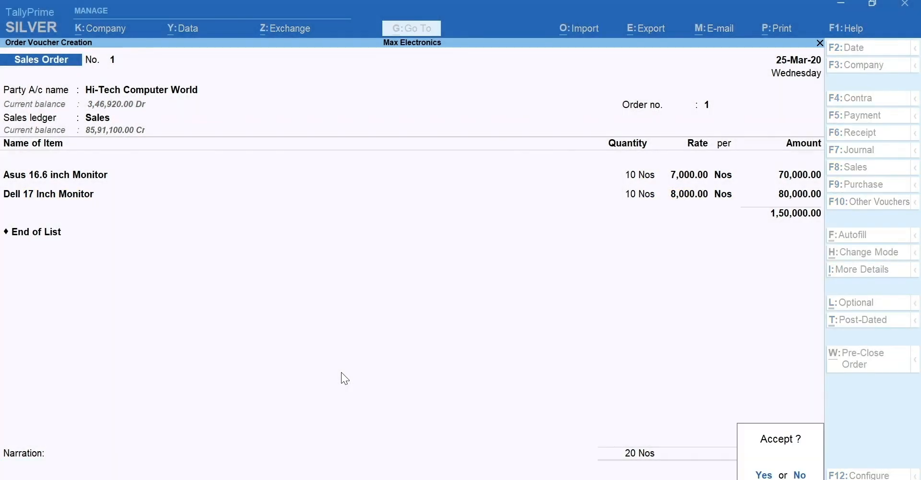
pyautogui.press('Return')
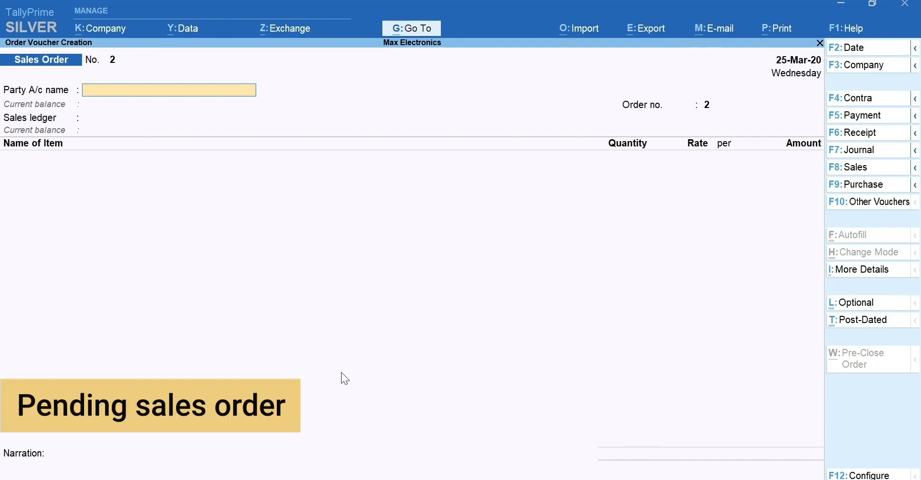
# Open the Sales Order Stock Group Outstandings report for the Monitors stock group.
pyautogui.hotkey('alt', 'g')
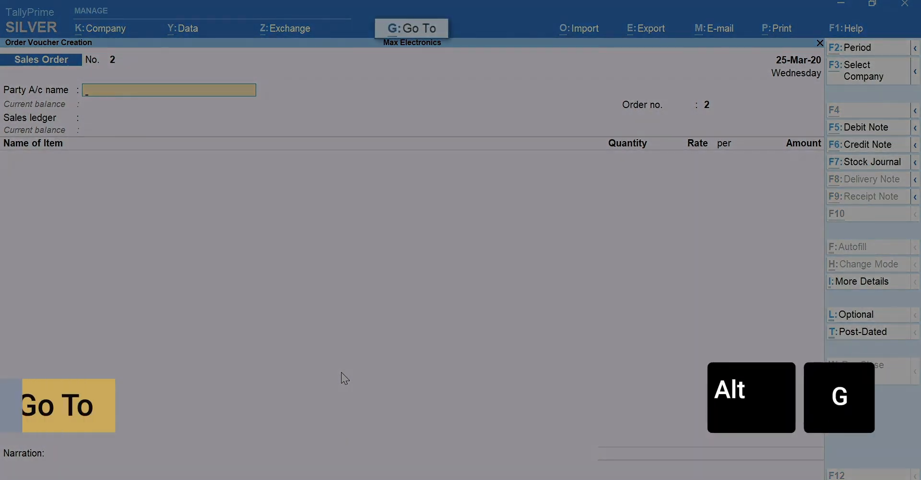
pyautogui.write('Sa')
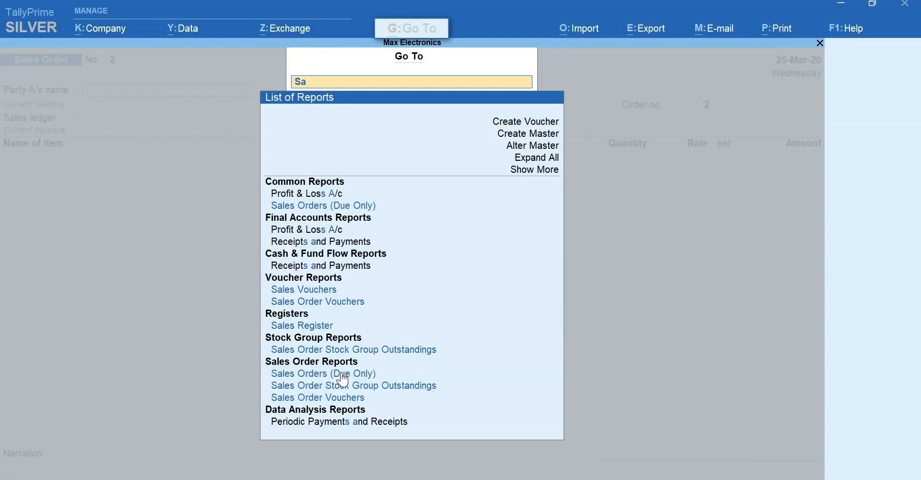
pyautogui.write('les Order')
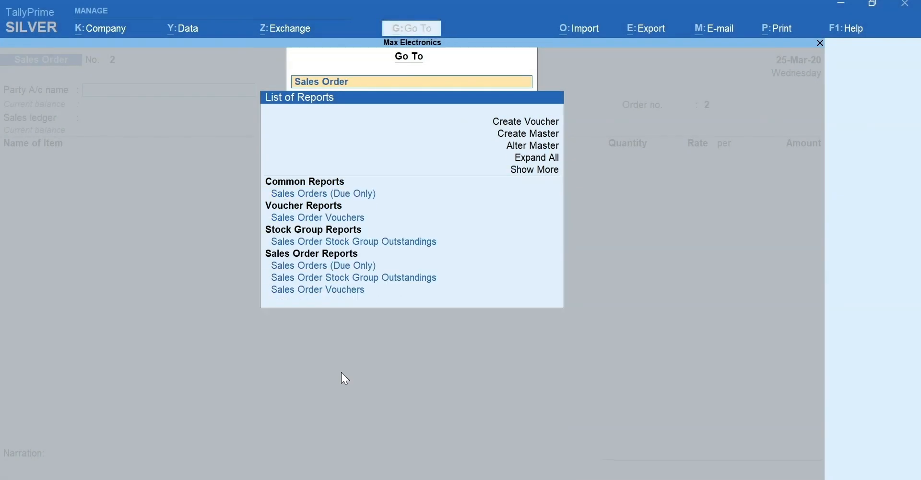
pyautogui.press('Down')
pyautogui.press('Down')
pyautogui.press('Down')
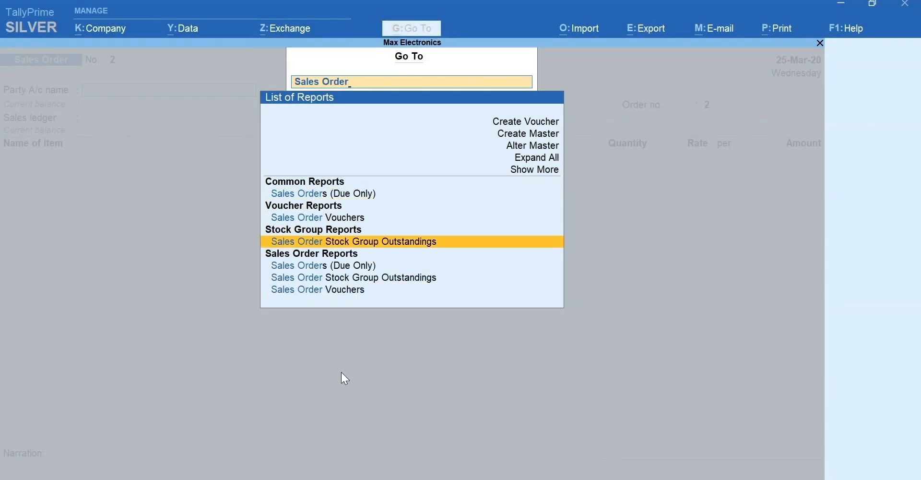
pyautogui.press('Return')
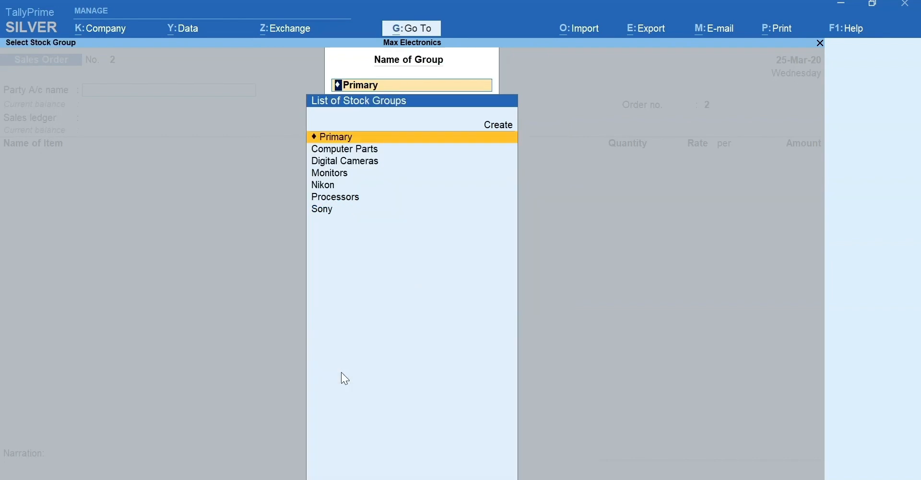
pyautogui.press('Down')
pyautogui.press('Down')
pyautogui.press('Down')
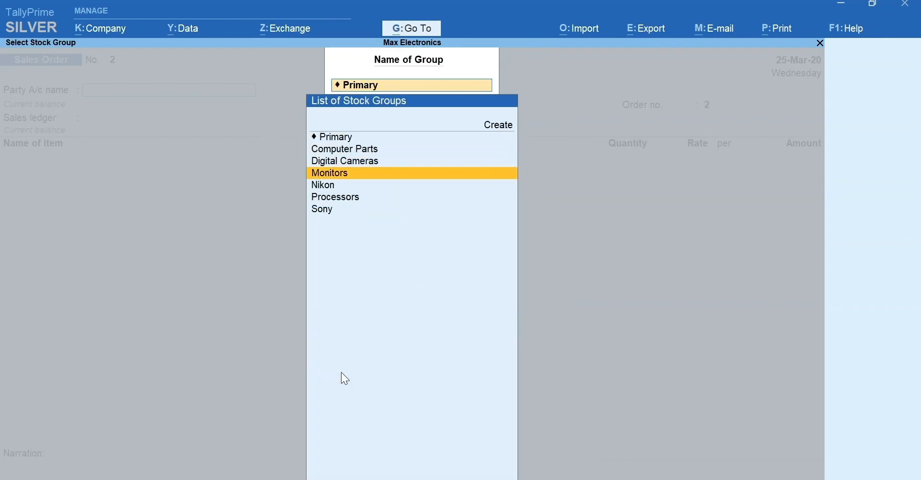
pyautogui.press('Return')
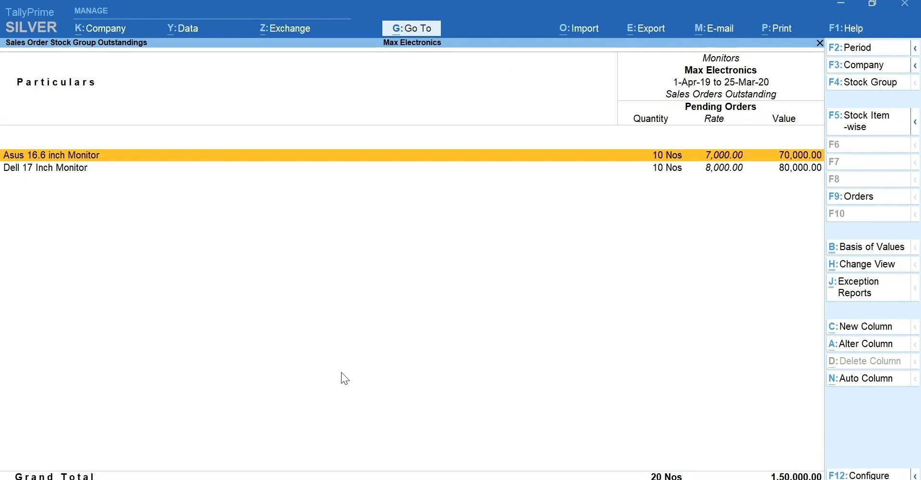
# View the outstanding order details for the Asus 16.6 inch Monitor and return to the sales order voucher screen.
pyautogui.press('Return')
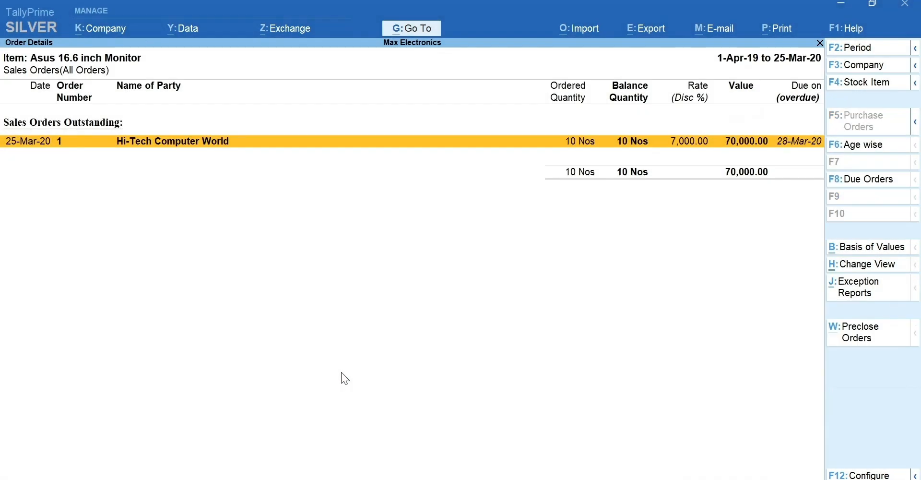
pyautogui.press('Escape')
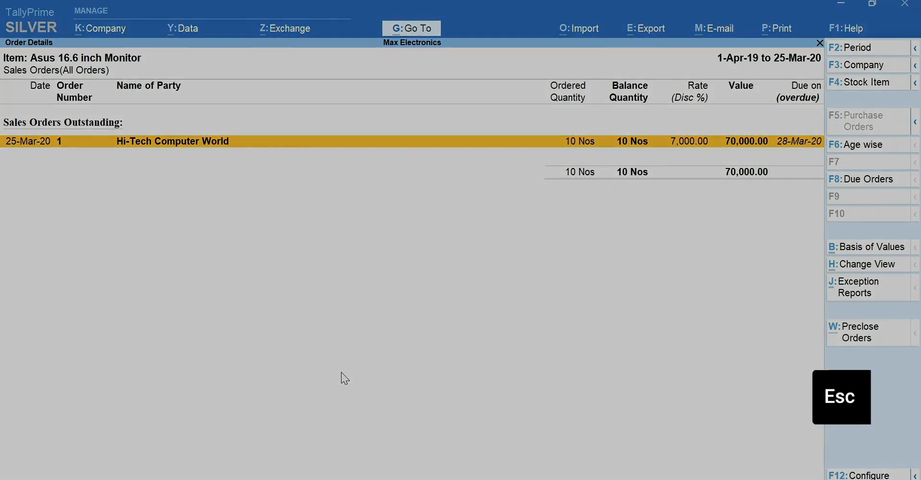
pyautogui.press('Escape')
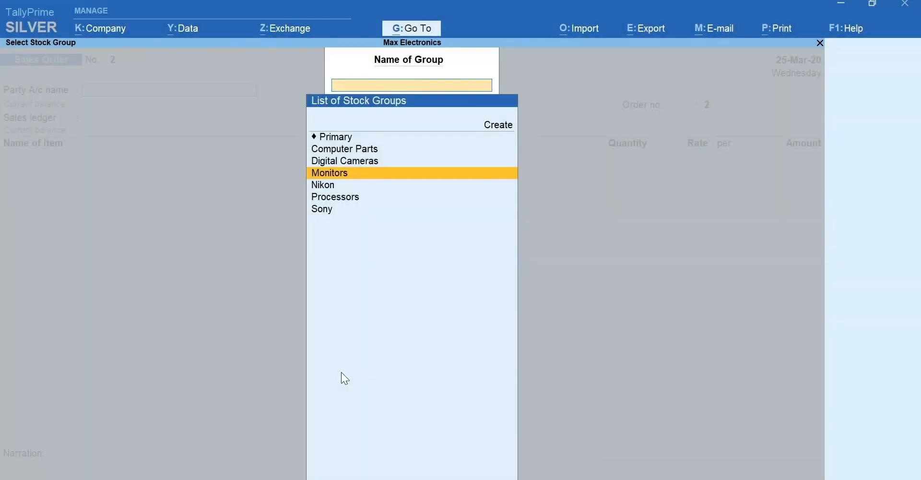
pyautogui.press('Escape')
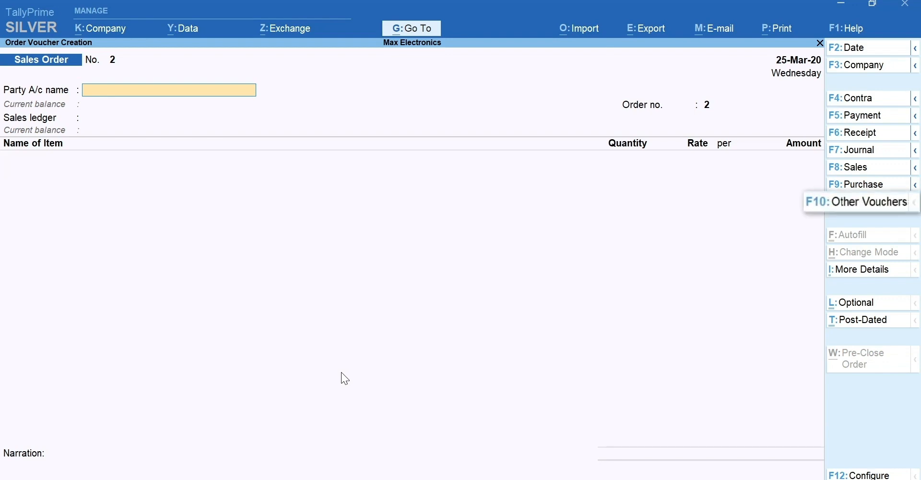
# Switch to a Delivery Note voucher, activating that voucher type, and date it 26-Mar-20.
pyautogui.press('F10')
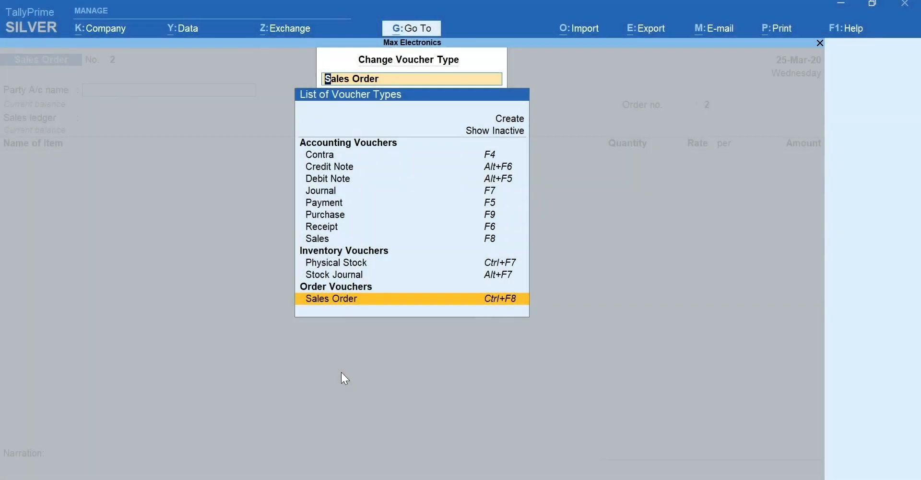
pyautogui.write('Deliver')
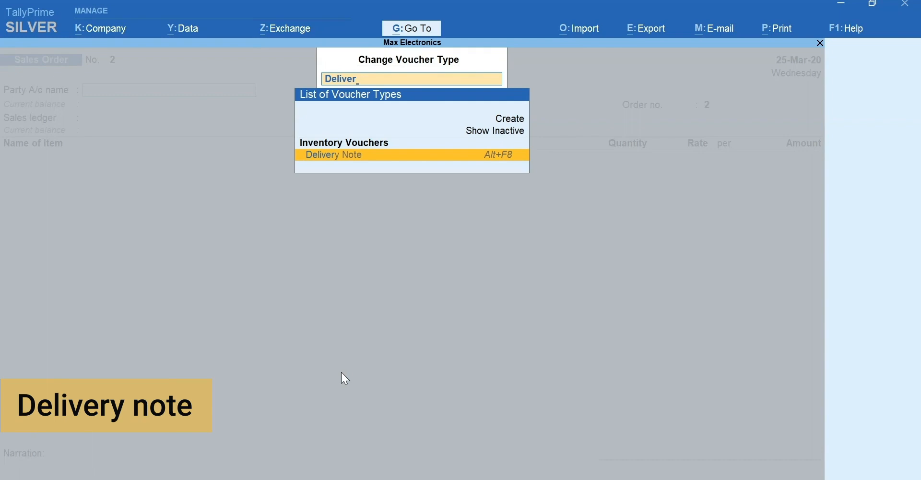
pyautogui.press('Return')
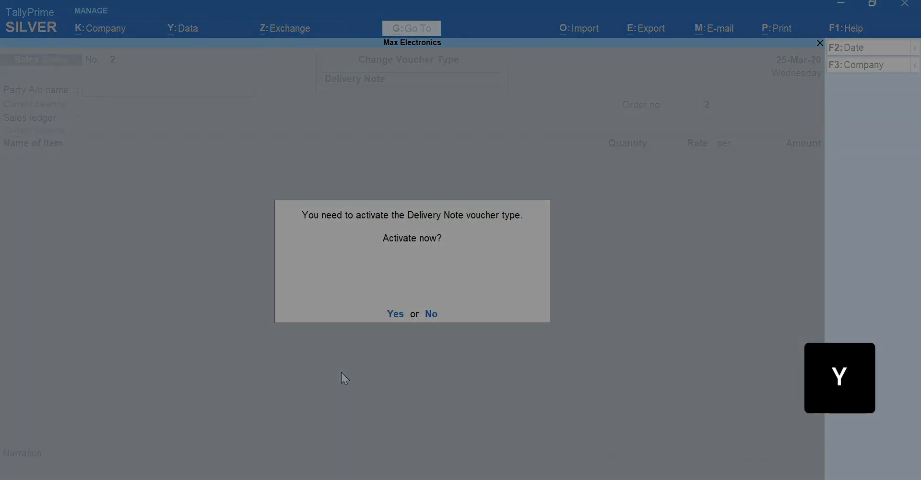
pyautogui.press('y')
pyautogui.press('F2')
pyautogui.press('Return')
# Set the delivery note's party to Hi-Tech Computer World and link sales order 1, leaving the remaining order and dispatch details blank.
pyautogui.write('H')
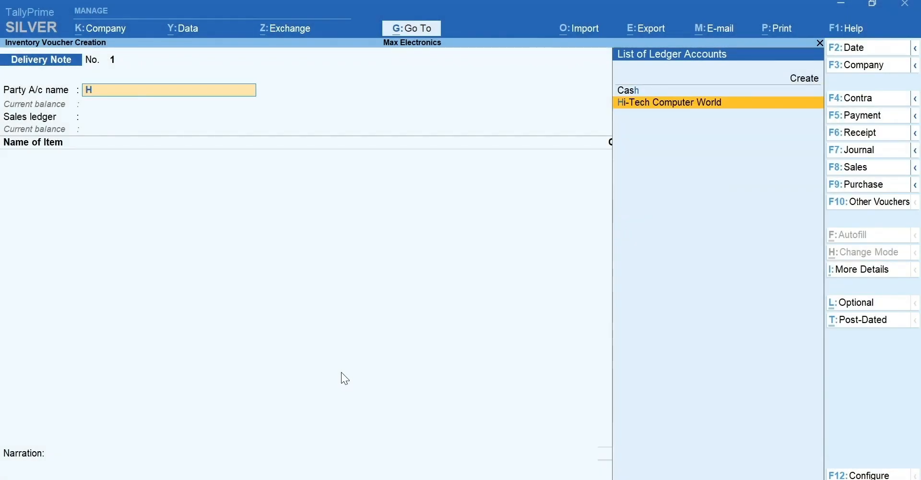
pyautogui.write('i')
pyautogui.press('Return')
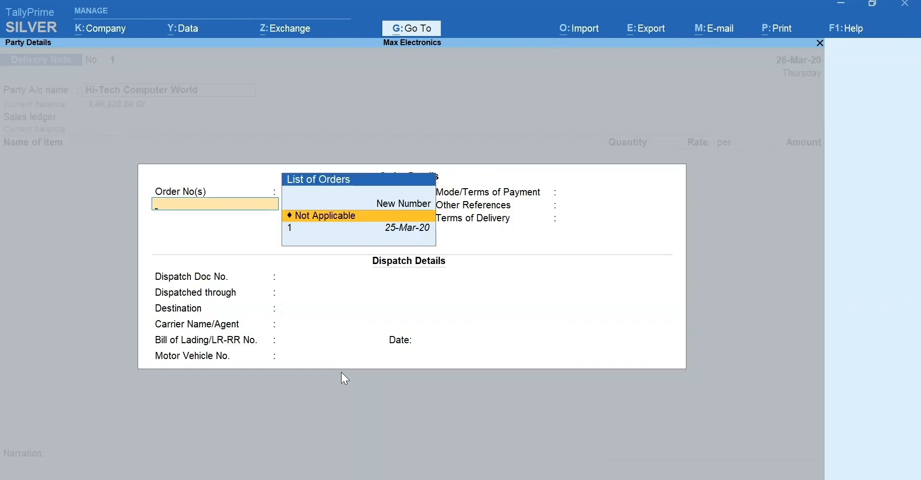
pyautogui.press('Down')
pyautogui.press('Return')
pyautogui.press('Return')
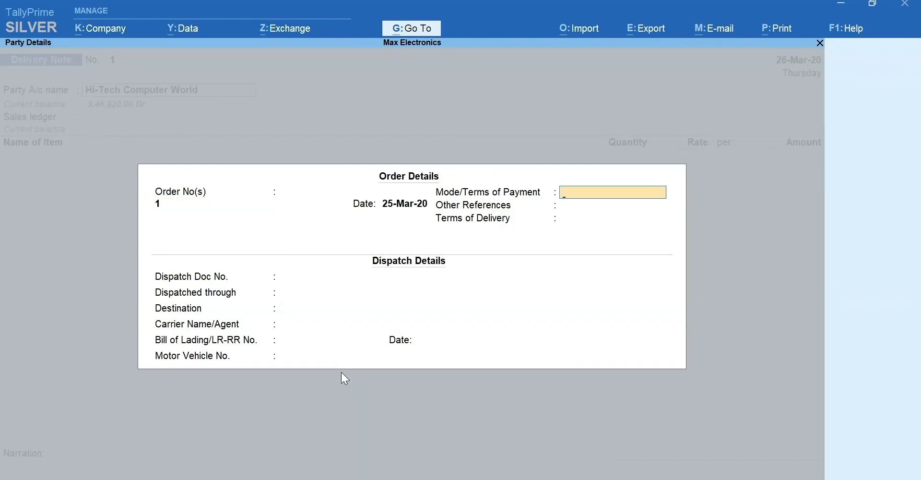
pyautogui.press('Return')
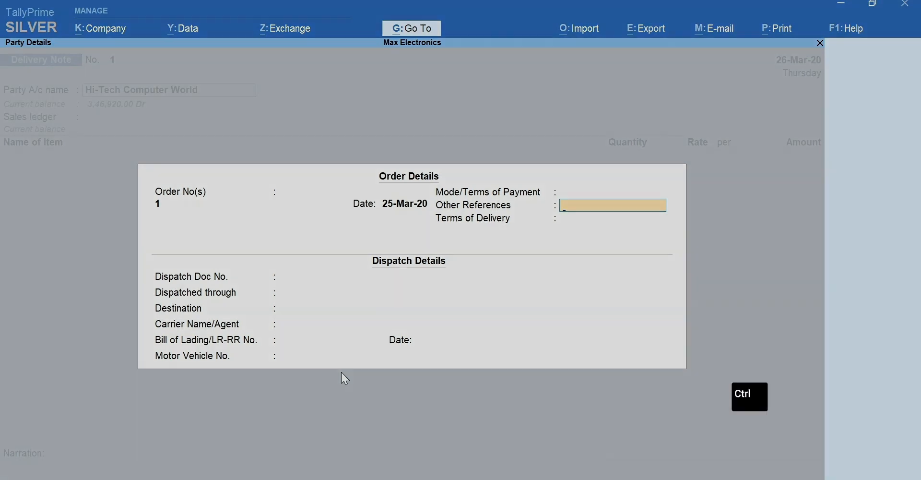
pyautogui.hotkey('ctrl', 'a')
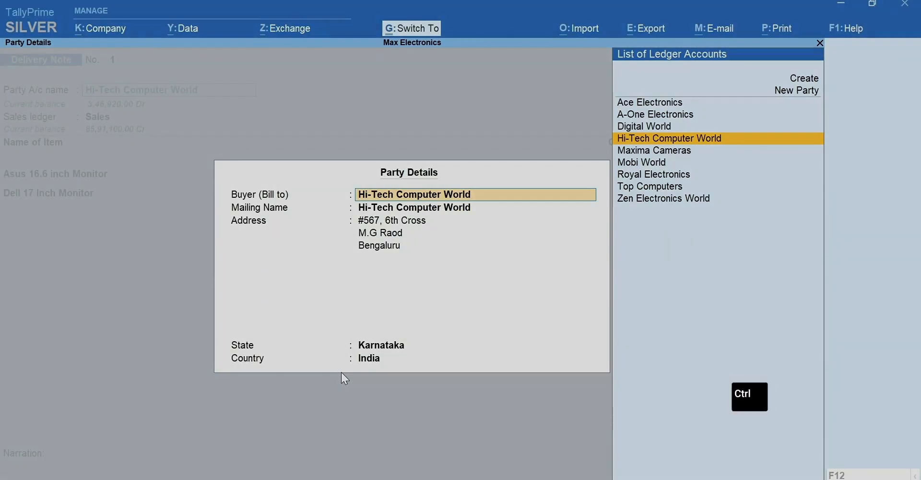
# Accept the party details for Hi-Tech Computer World and keep Sales as the sales ledger.
pyautogui.hotkey('ctrl', 'a')
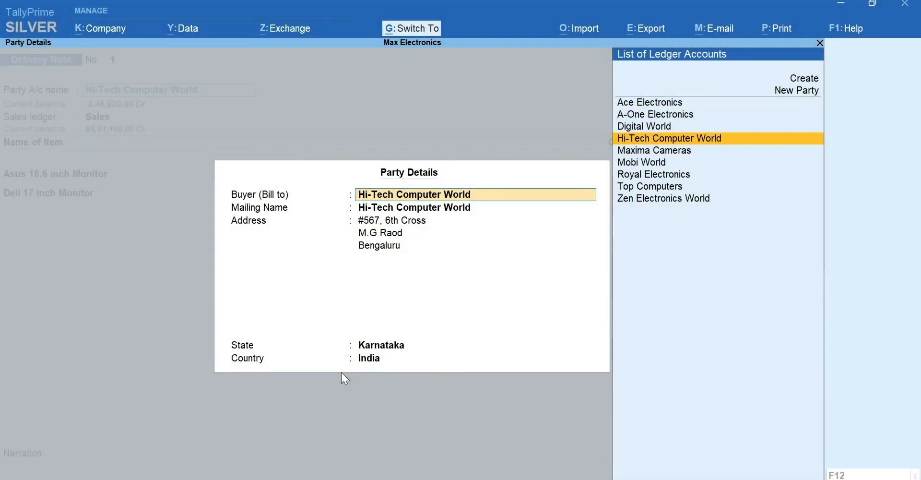
pyautogui.hotkey('ctrl', 'a')
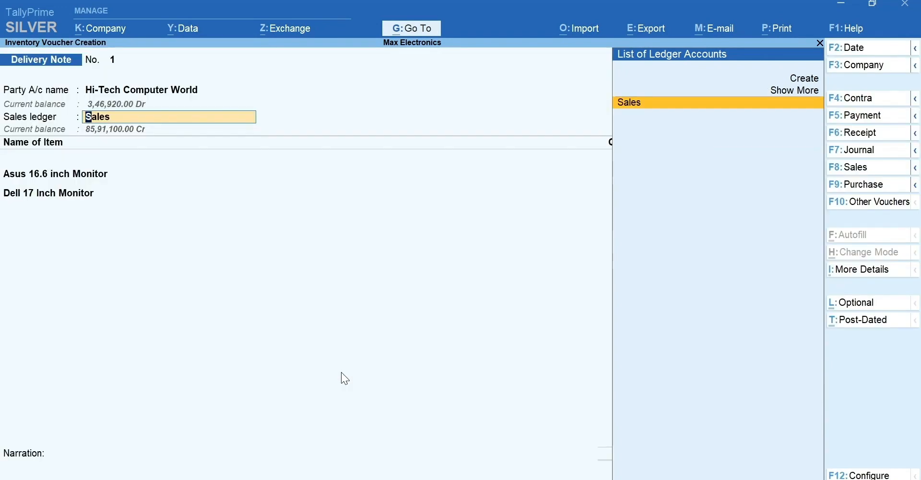
pyautogui.press('Return')
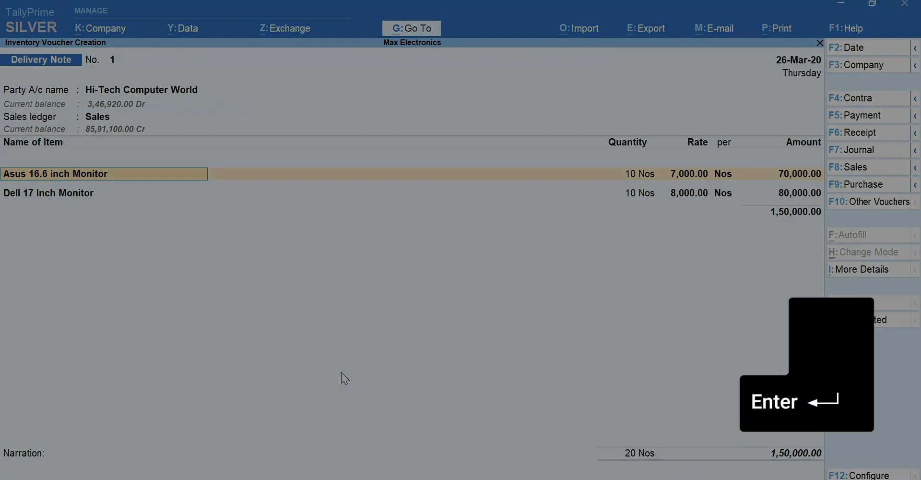
# Allocate 5 Nos of the Asus 16.6 inch Monitor to tracking number 1 and order 1, keeping the 7,000.00 rate.
pyautogui.press('Return')
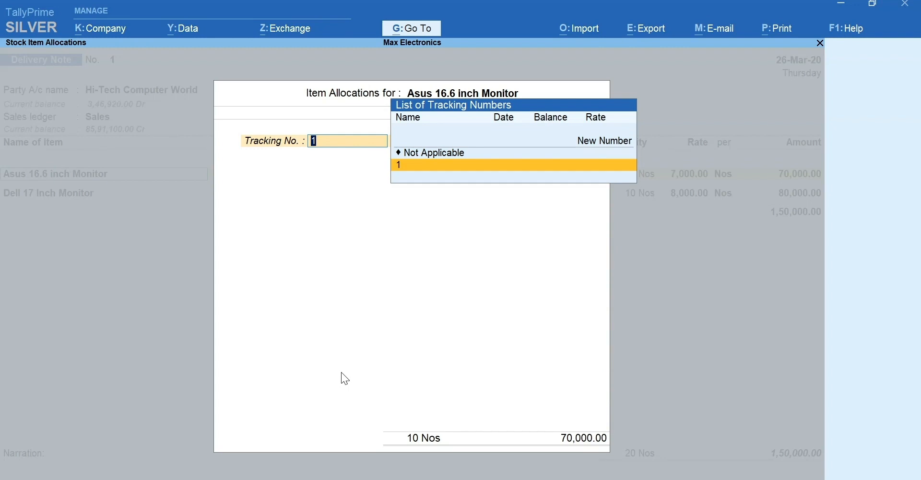
pyautogui.press('Return')
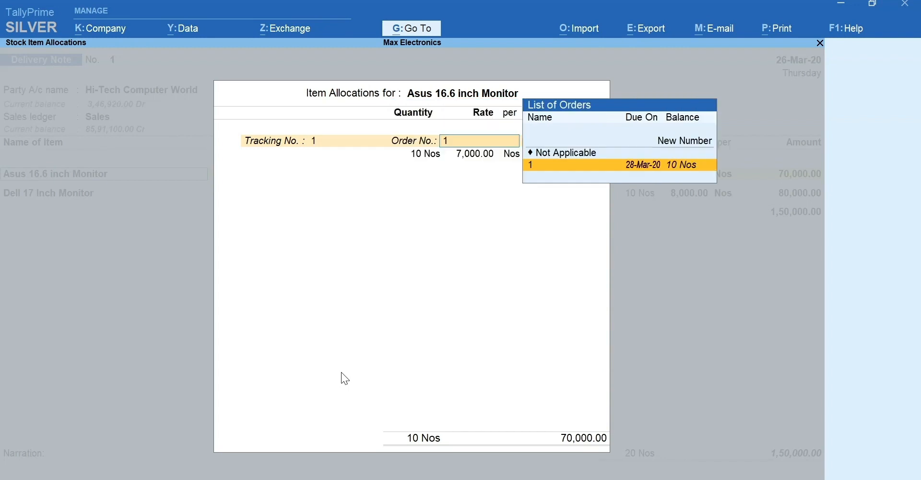
pyautogui.press('Return')
pyautogui.write('5')
pyautogui.press('Return')
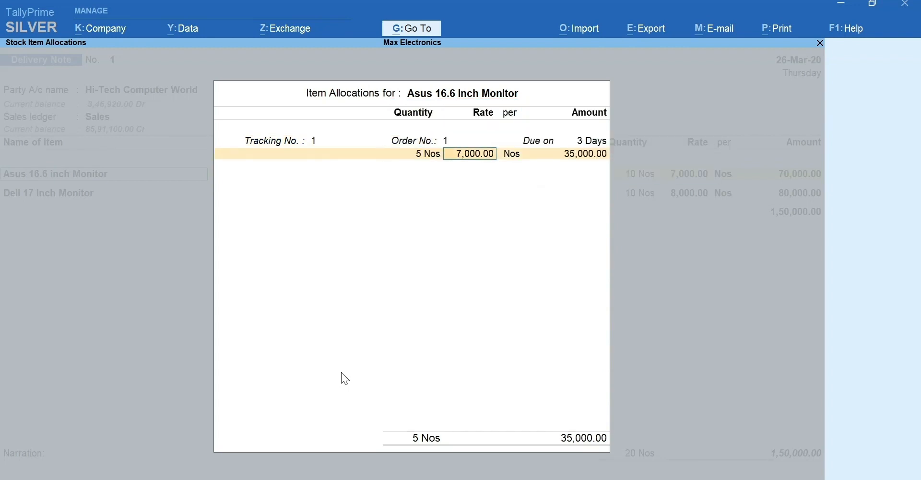
pyautogui.press('Return')
pyautogui.press('Return')
pyautogui.press('Return')
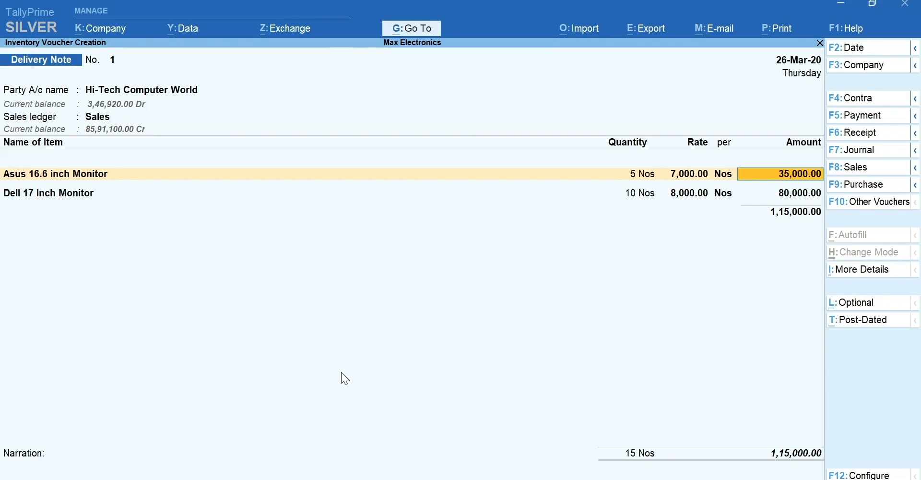
pyautogui.press('Return')
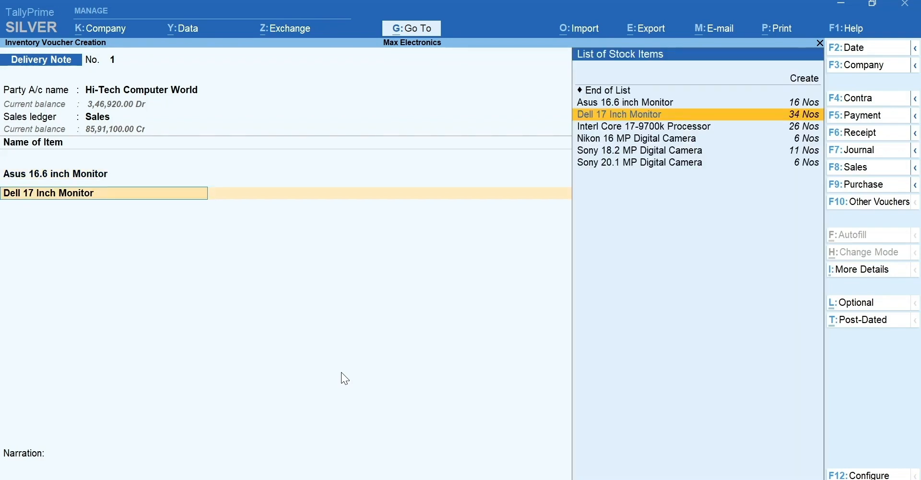
# Allocate 5 Nos of the Dell 17 Inch Monitor to tracking number 1 and order 1, keeping the 8,000.00 rate.
pyautogui.press('Return')
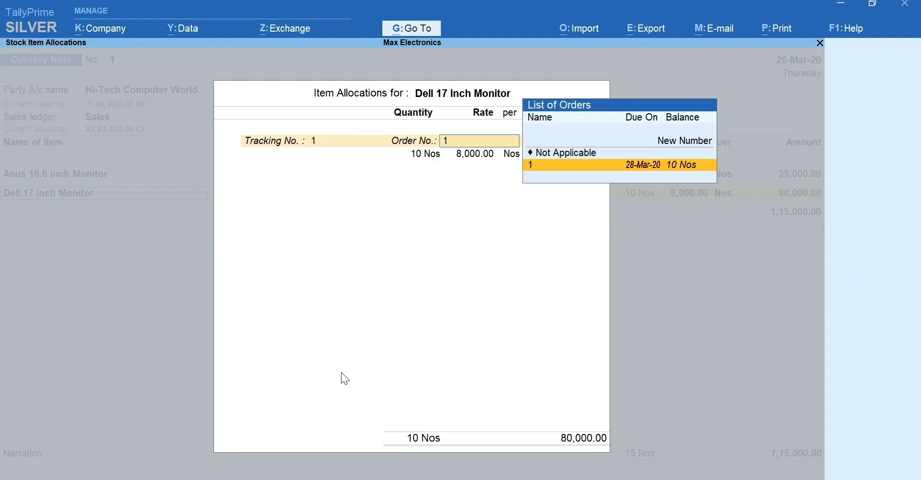
pyautogui.press('Return')
pyautogui.write('5')
pyautogui.press('Return')
pyautogui.press('Return')
pyautogui.press('Return')
pyautogui.press('Return')
# End the item list, leave the narration blank and save the delivery note.
pyautogui.press('Return')
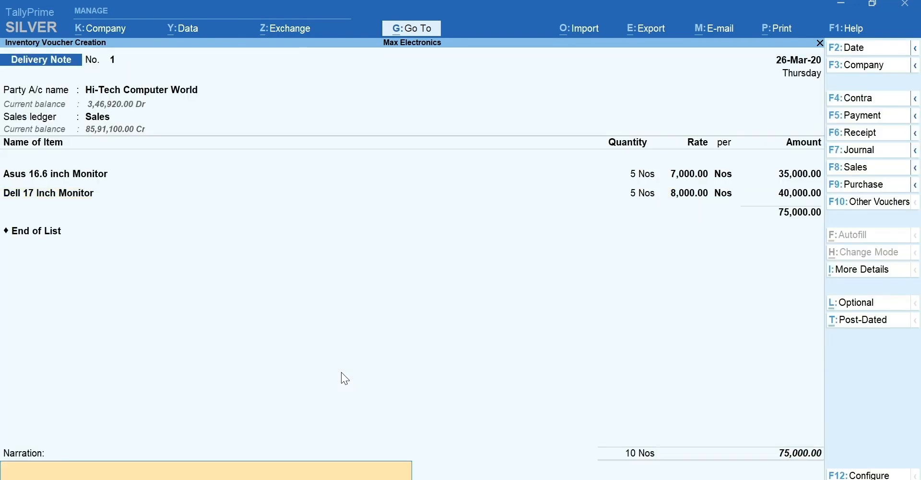
pyautogui.press('Return')
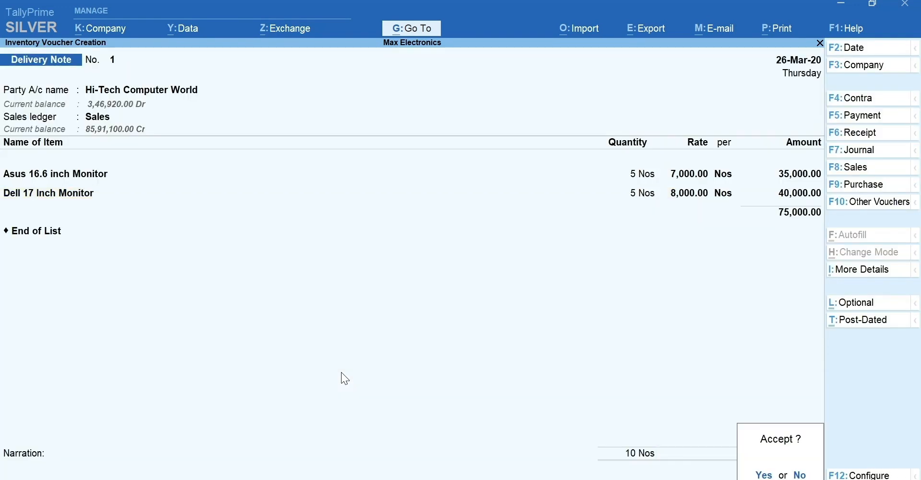
pyautogui.press('y')
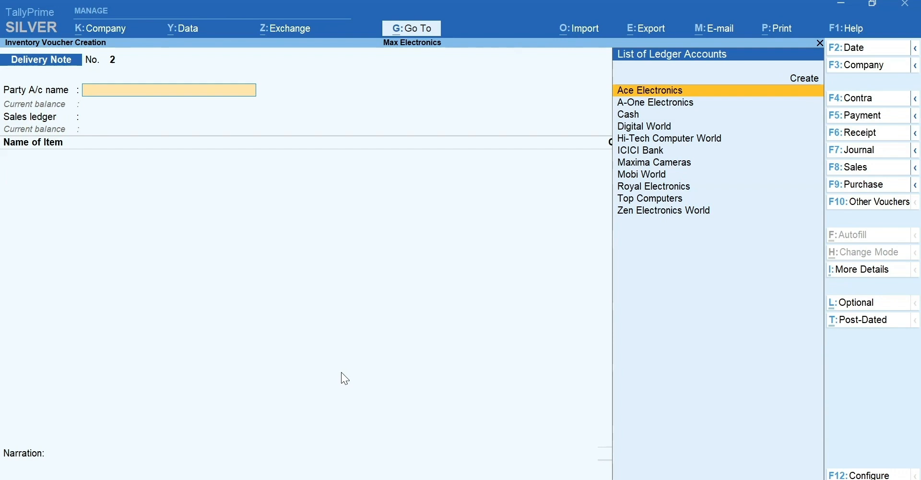
# View the Sales Bills Pending report and return to the delivery note voucher screen.
pyautogui.hotkey('alt', 'g')
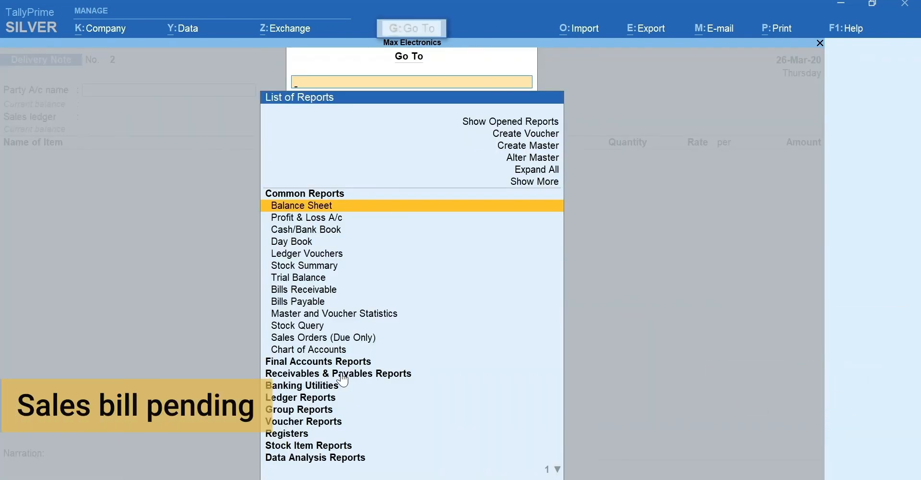
pyautogui.write('Sales Bill')
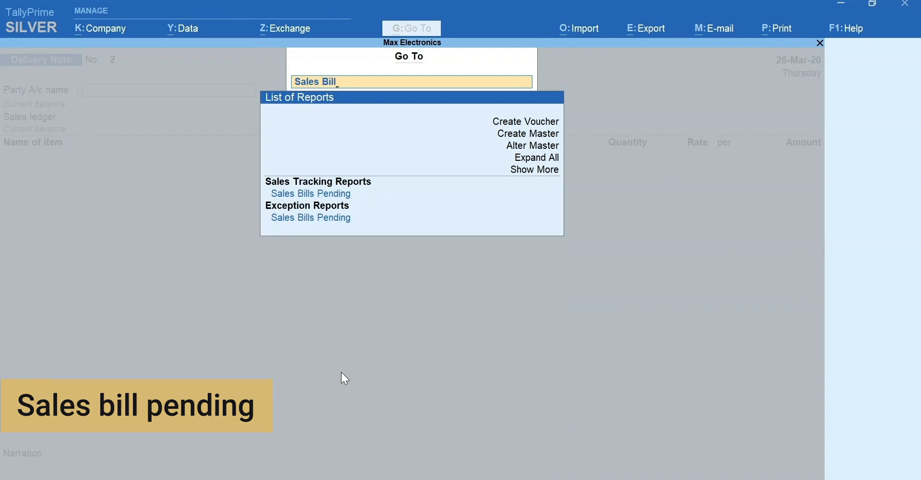
pyautogui.write('s')
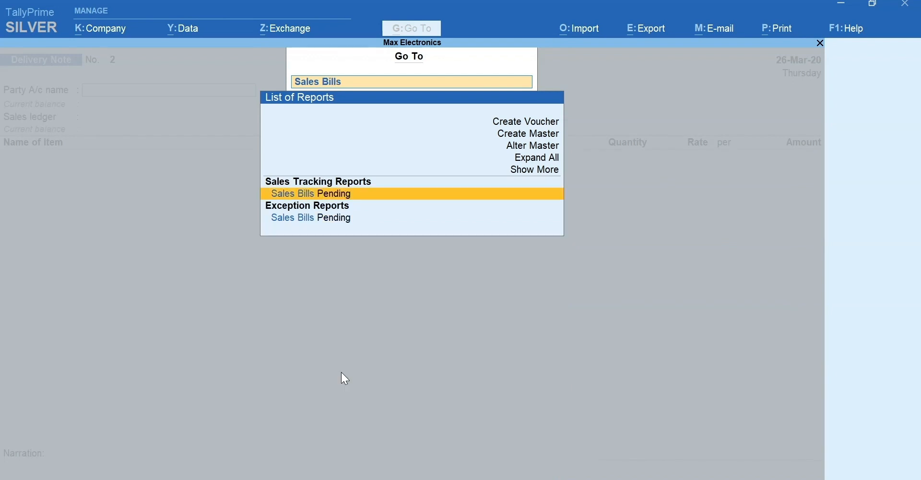
pyautogui.press('Return')
pyautogui.press('Escape')
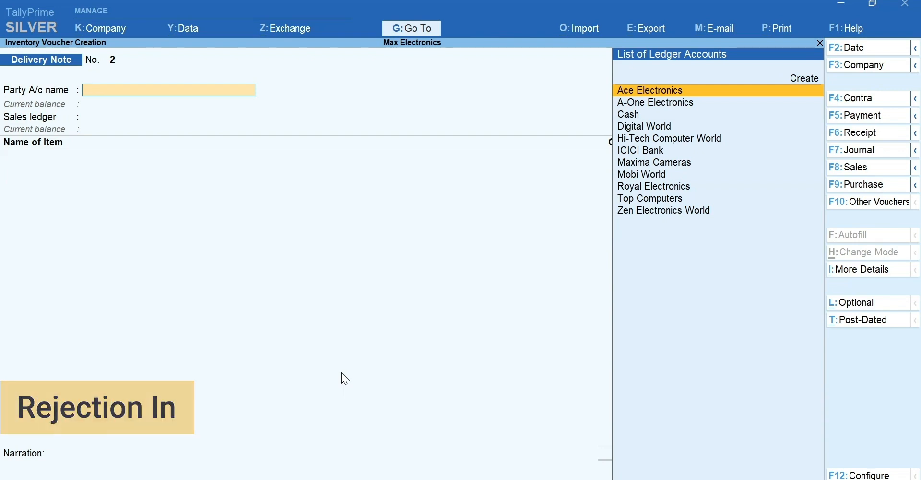
# Switch to a Rejections In voucher, activating that voucher type, and date it 27-Mar-20.
pyautogui.press('F10')
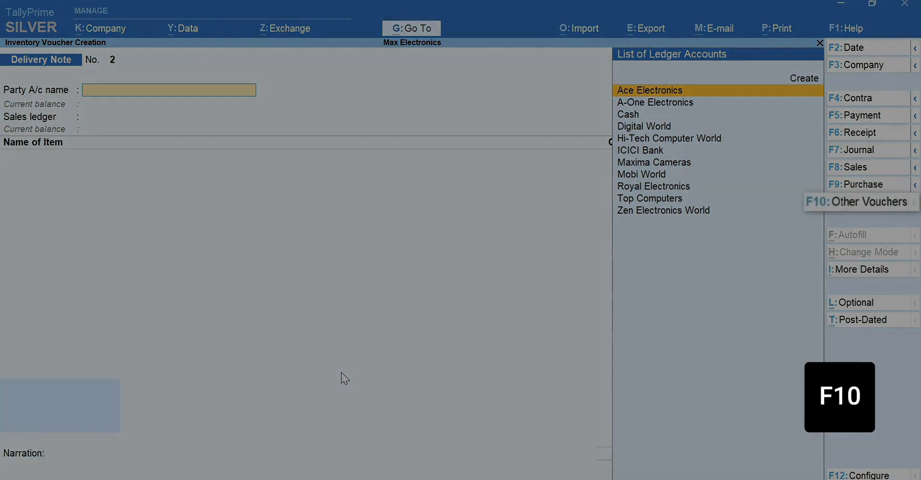
pyautogui.write('Rejection')
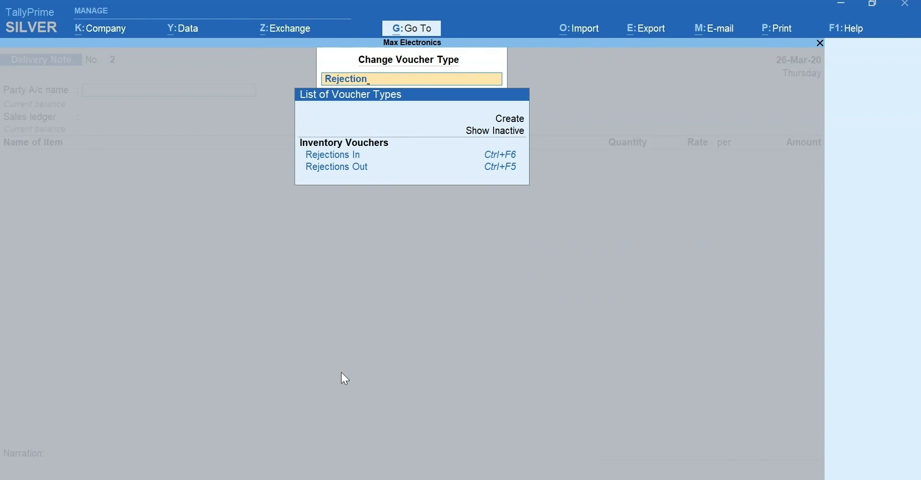
pyautogui.press('Down')
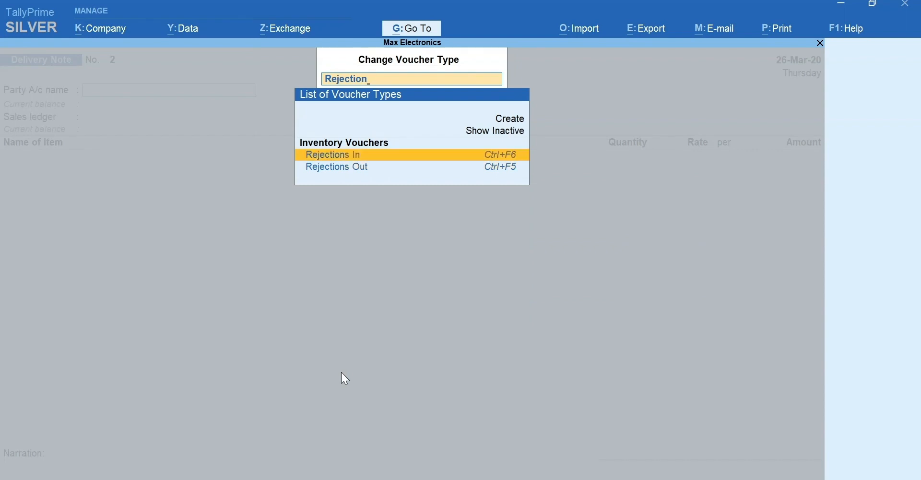
pyautogui.press('Return')
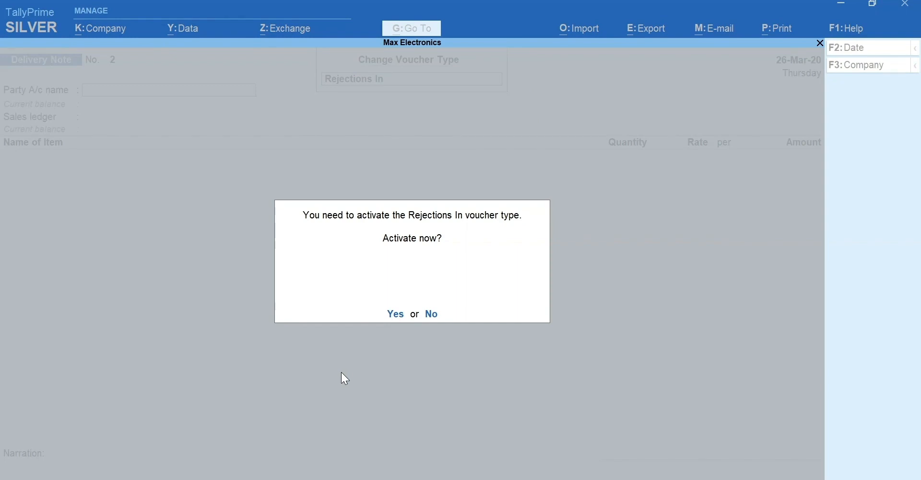
pyautogui.press('y')
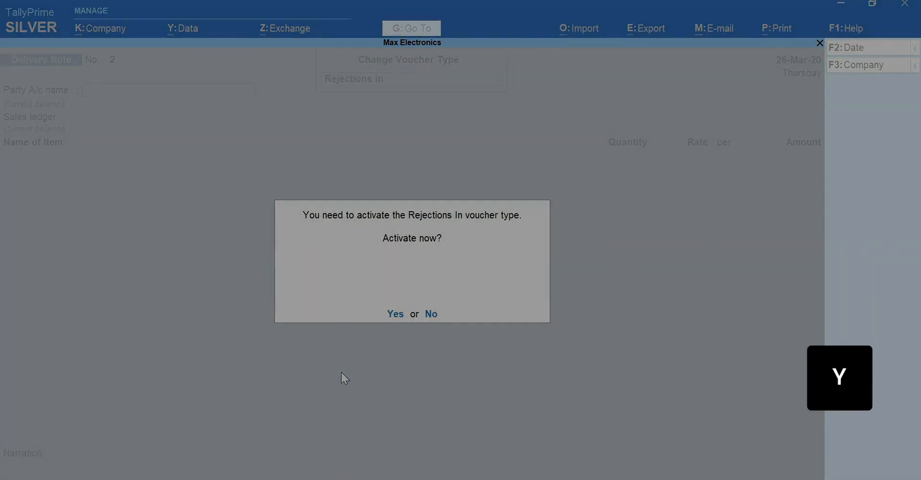
pyautogui.press('y')
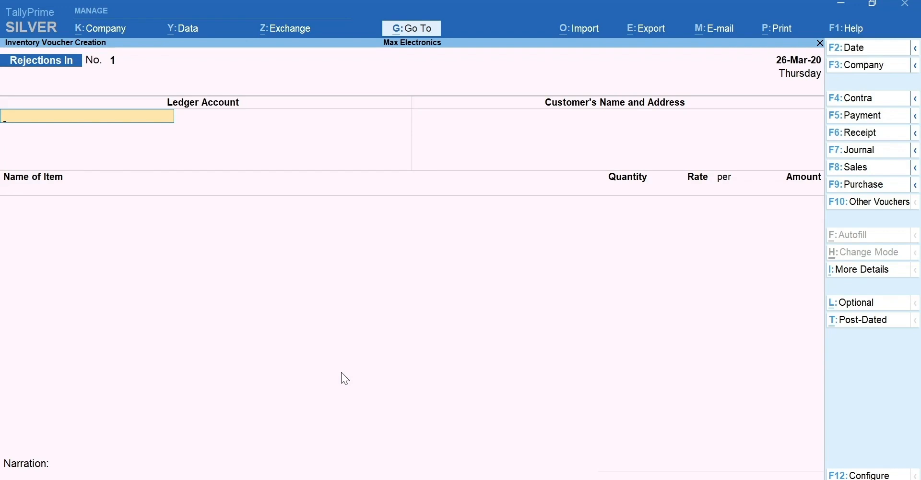
pyautogui.press('F2')
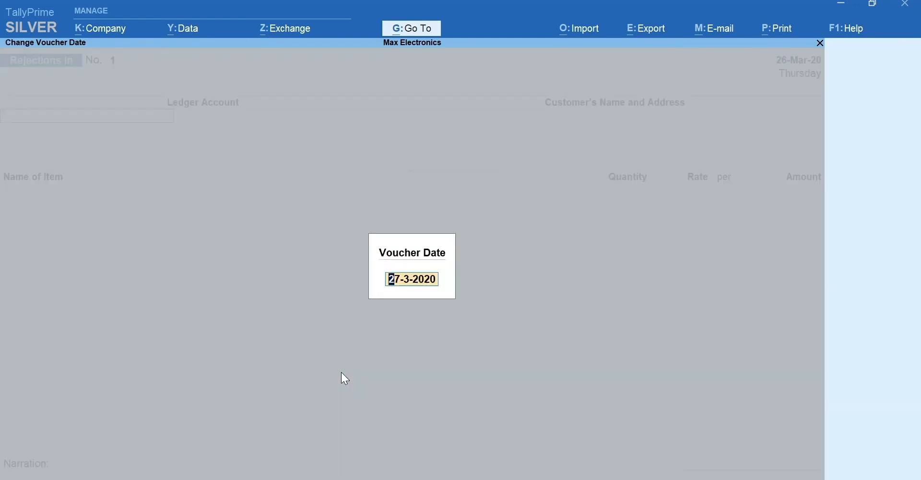
pyautogui.press('Return')
# Set the rejection's ledger account to Hi-Tech Computer World and accept the customer's name and address.
pyautogui.write('Hi')
pyautogui.press('Return')
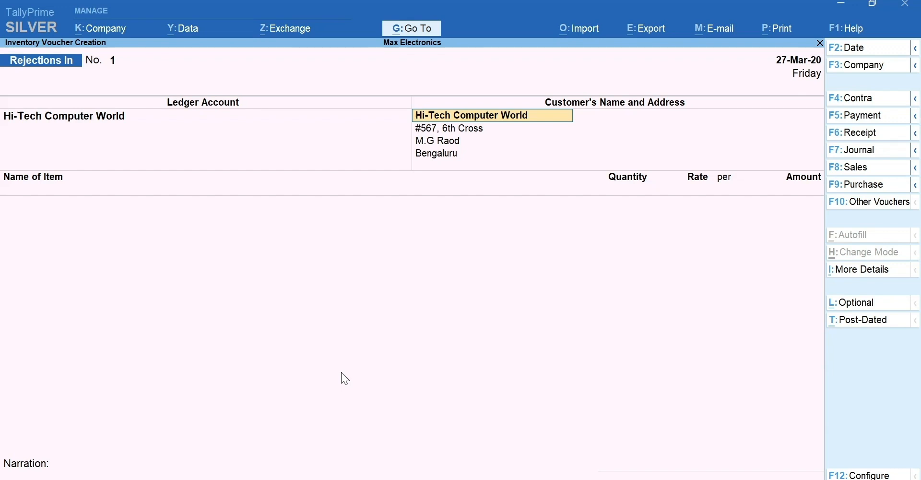
pyautogui.press('Return')
pyautogui.press('Return')
pyautogui.press('Return')
pyautogui.press('Return')
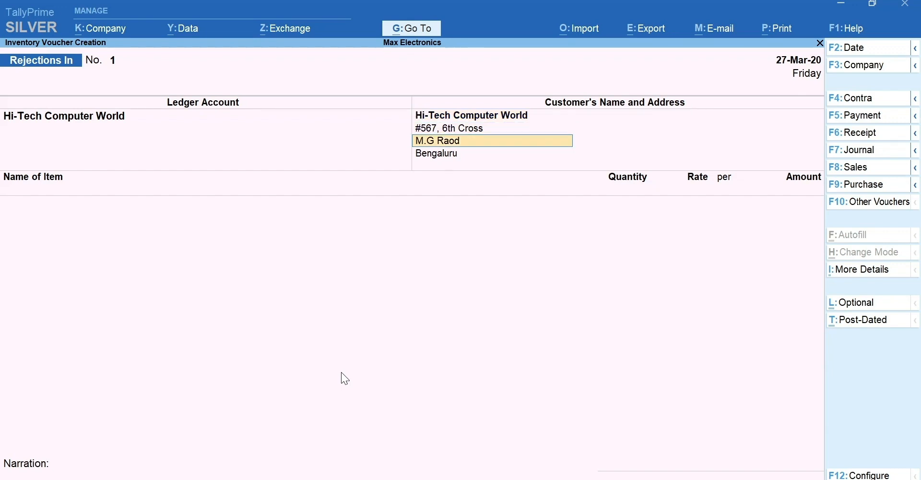
# Add the Dell 17 Inch Monitor against tracking number 1 with a rejected quantity of 2 Nos, keeping the 8,000.00 rate.
pyautogui.write('Del')
pyautogui.press('Return')
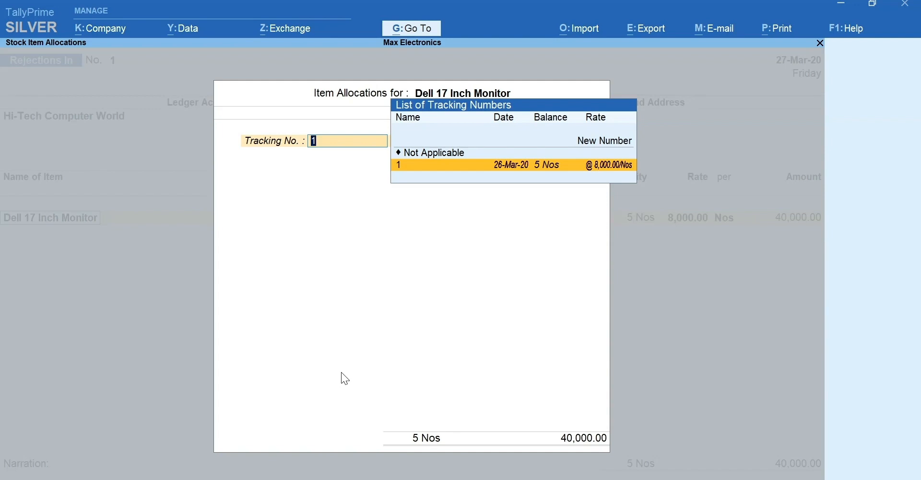
pyautogui.press('Return')
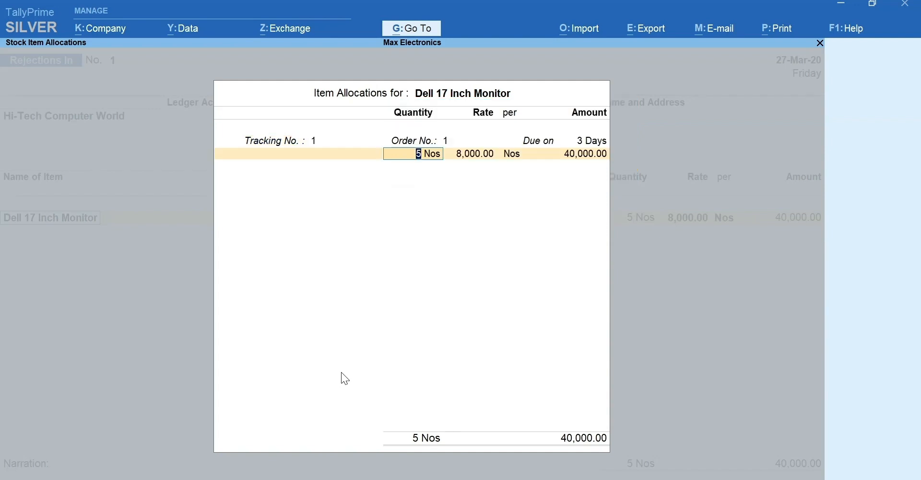
pyautogui.write('2')
pyautogui.press('Return')
pyautogui.press('Return')
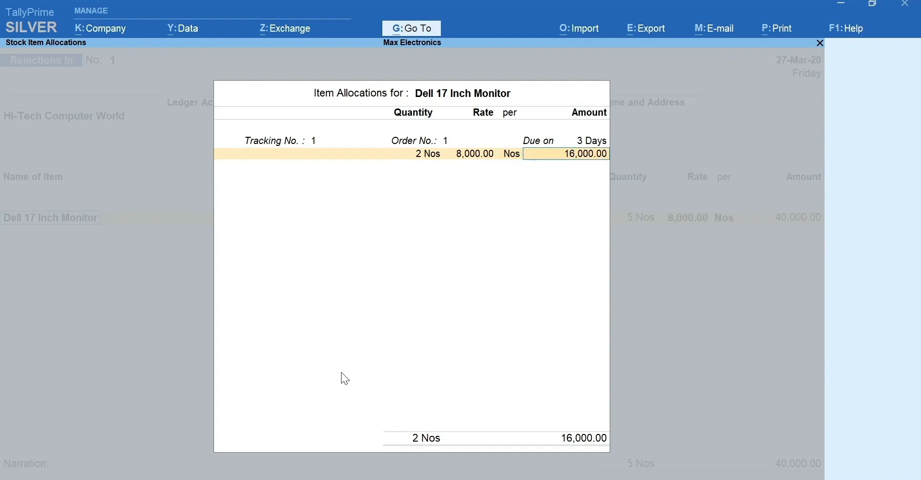
pyautogui.press('Return')
pyautogui.press('Return')
# End the item list, leave the narration blank and save the Rejections In voucher.
pyautogui.press('Return')
pyautogui.press('Return')
pyautogui.press('Return')
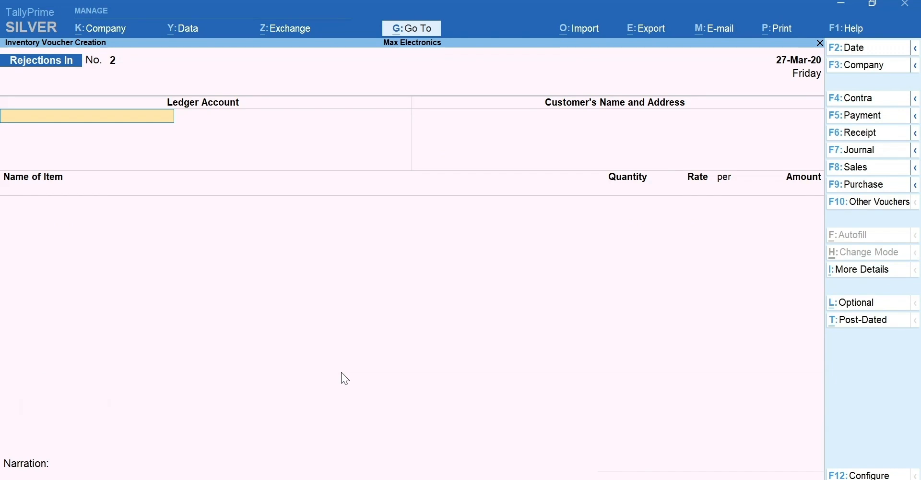
# Switch to a Sales voucher and date it 28-Mar-20.
pyautogui.press('F8')
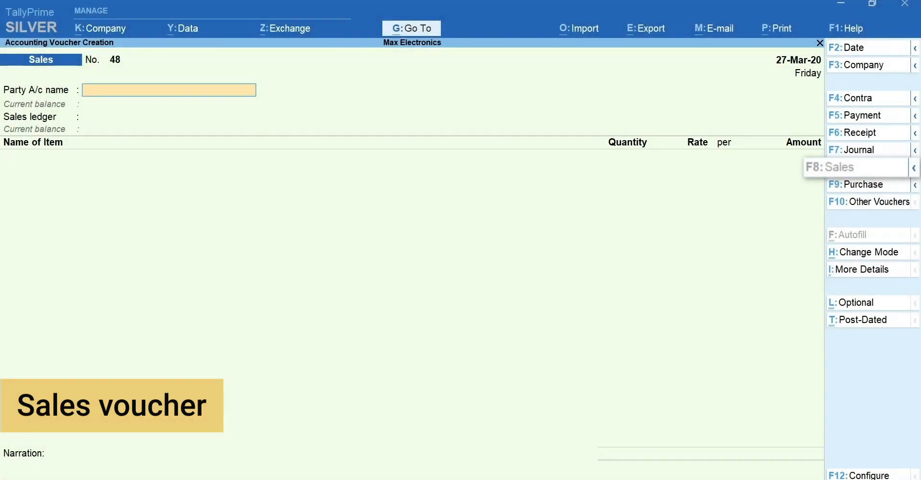
pyautogui.press('F2')
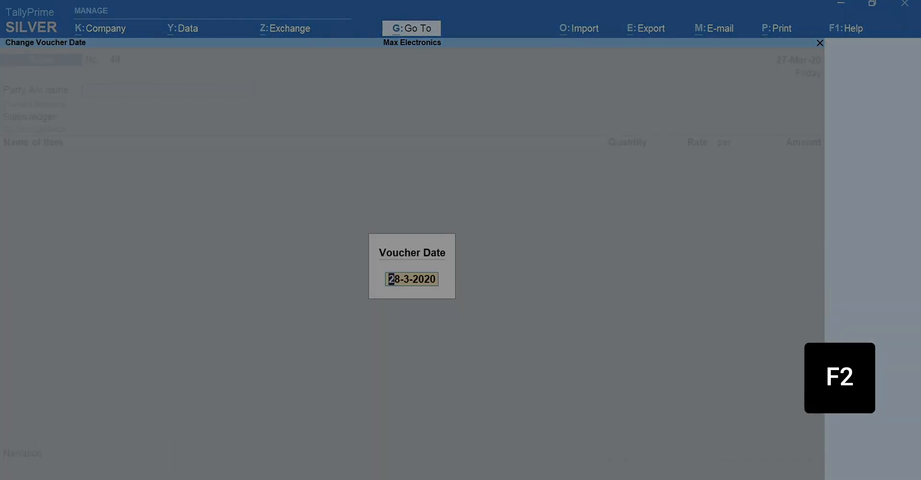
pyautogui.press('Return')
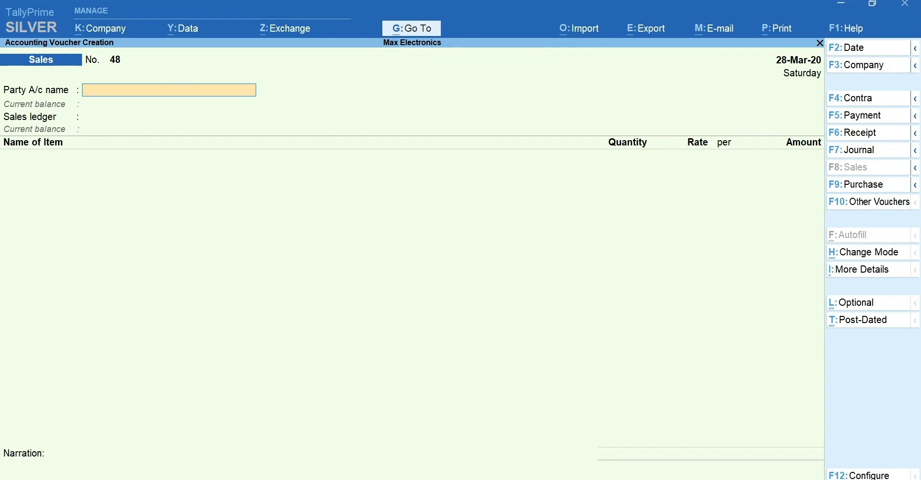
# Set the party account to Hi-Tech Computer World, link delivery note tracking number 1, and accept the dispatch and party details.
pyautogui.write('Hi')
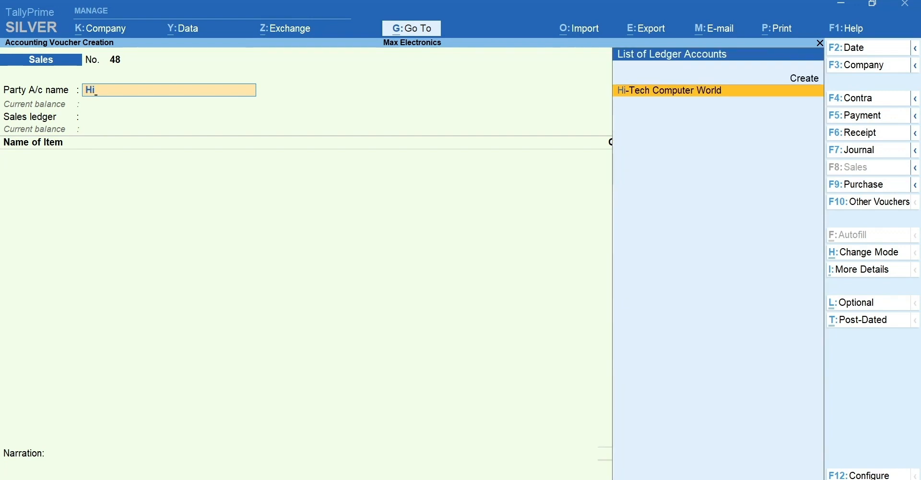
pyautogui.press('Return')
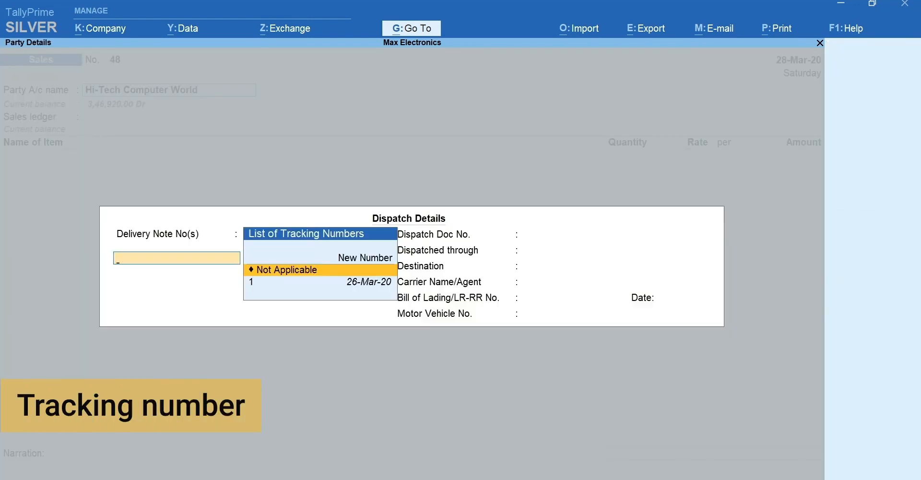
pyautogui.press('Down')
pyautogui.press('Return')
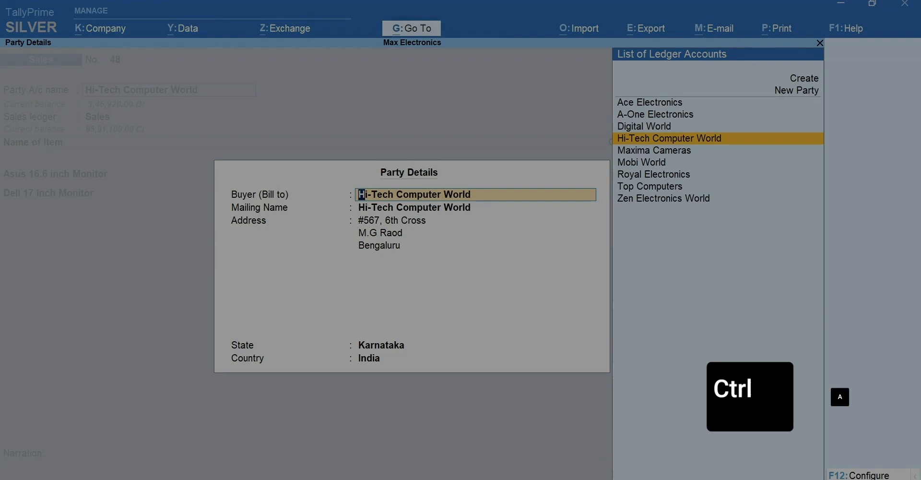
pyautogui.hotkey('ctrl', 'a')
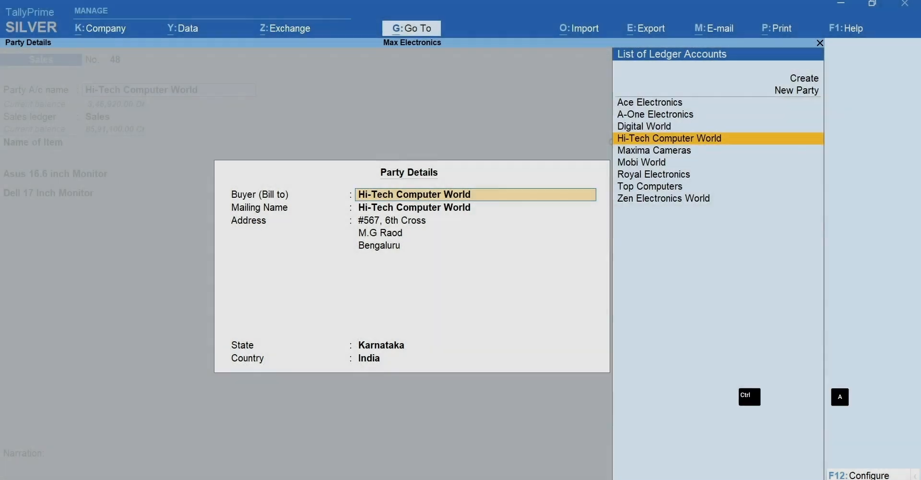
pyautogui.hotkey('ctrl', 'a')
# Accept the Sales ledger and the tracked Asus and Dell monitor items, end the ledger list and save the voucher with a blank narration.
pyautogui.press('Return')
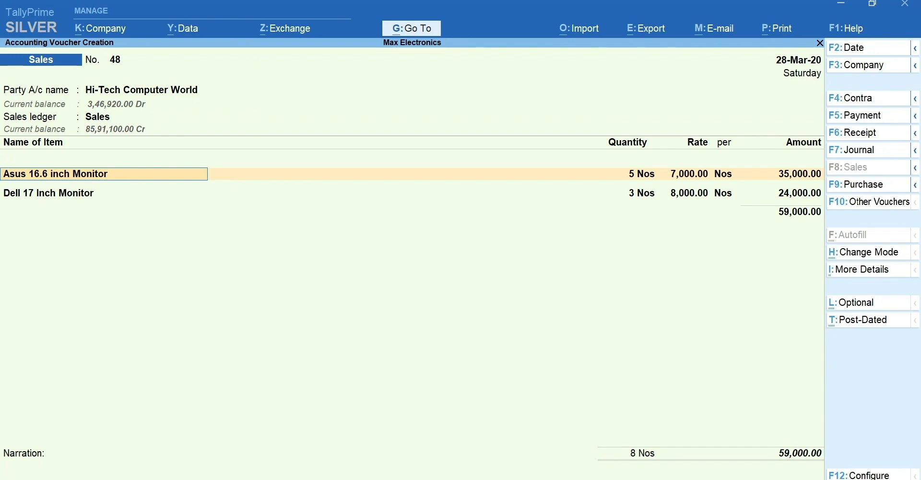
pyautogui.press('Return')
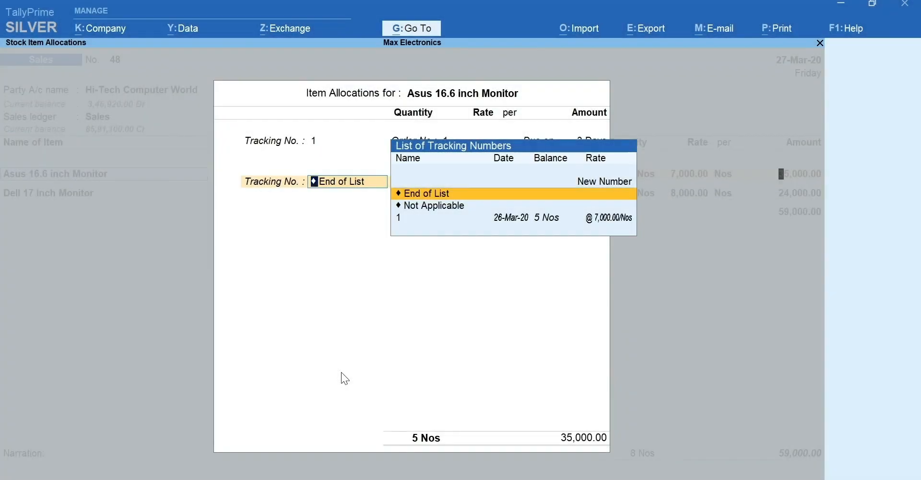
pyautogui.press('Return')
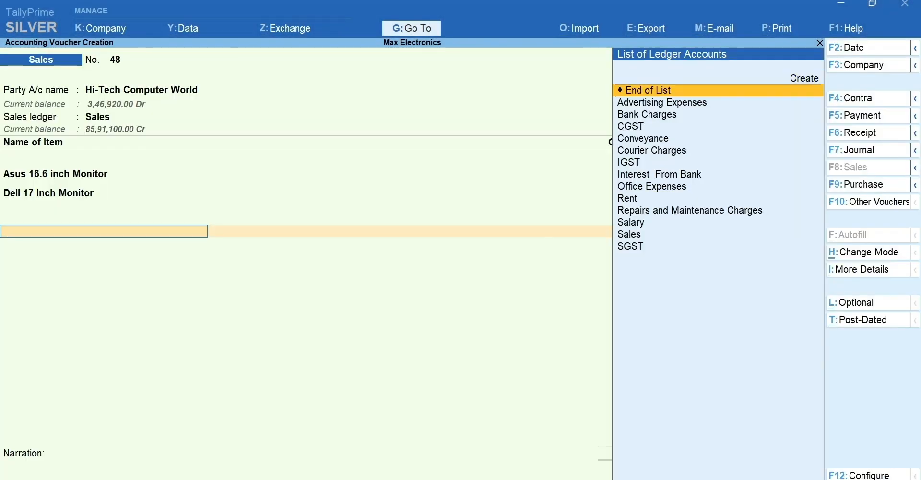
pyautogui.press('Return')
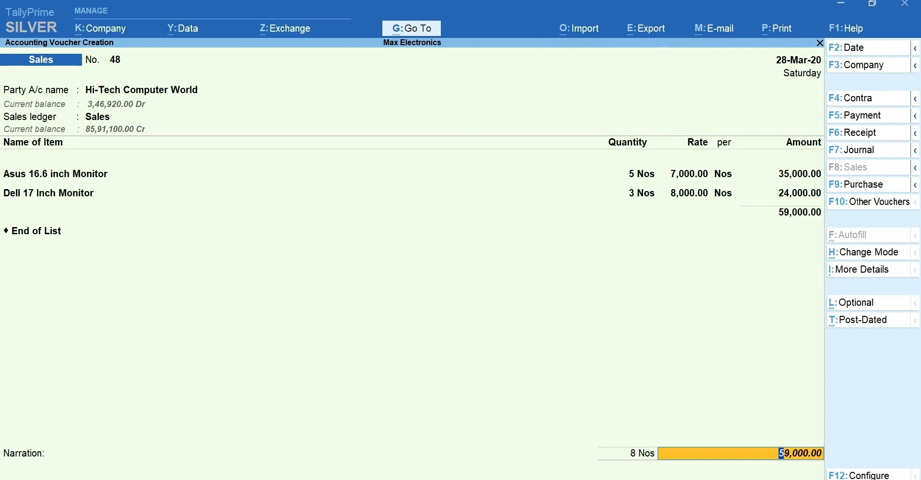
pyautogui.press('Return')
pyautogui.press('Return')
# Preview the invoice for the sales voucher at a larger zoom and close the preview.
pyautogui.press('i')
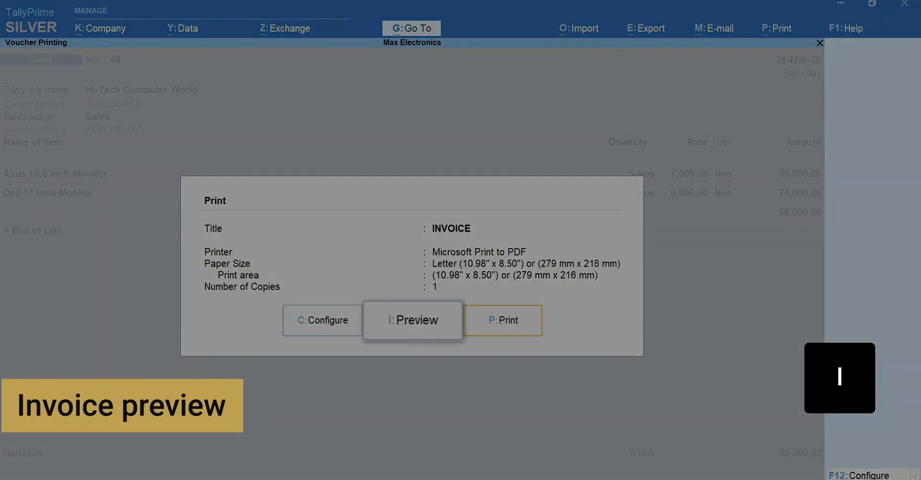
pyautogui.hotkey('alt', 'z')
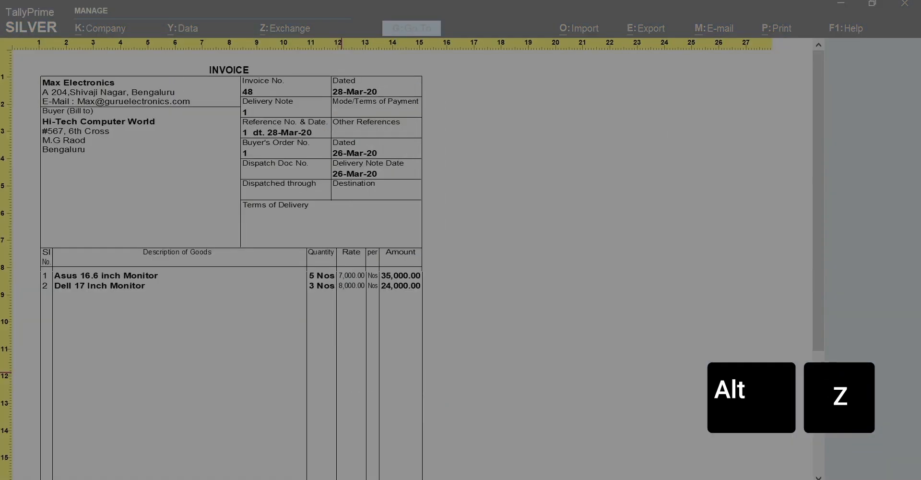
pyautogui.press('Escape')
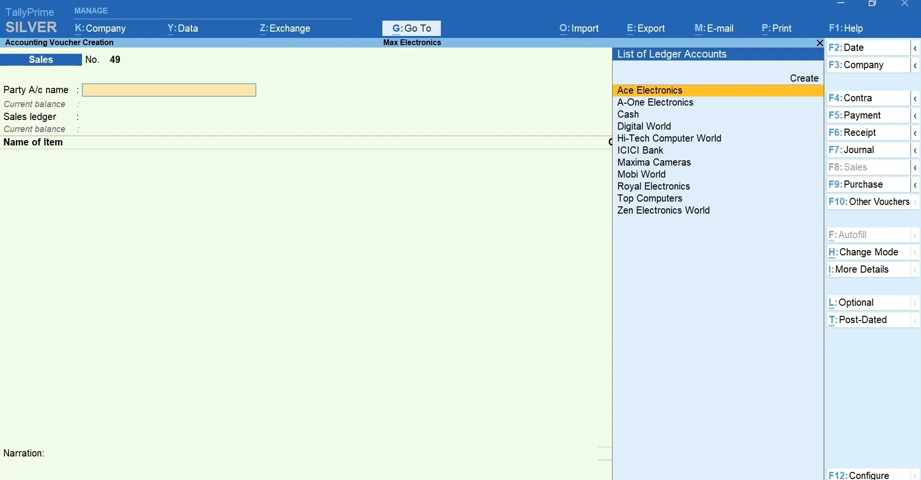
# Start a Receipt voucher into ICICI Bank and choose Hi-Tech Computer World as the party, using Agst Ref in its bill-wise details.
pyautogui.press('F6')
pyautogui.write('i')
pyautogui.press('Return')
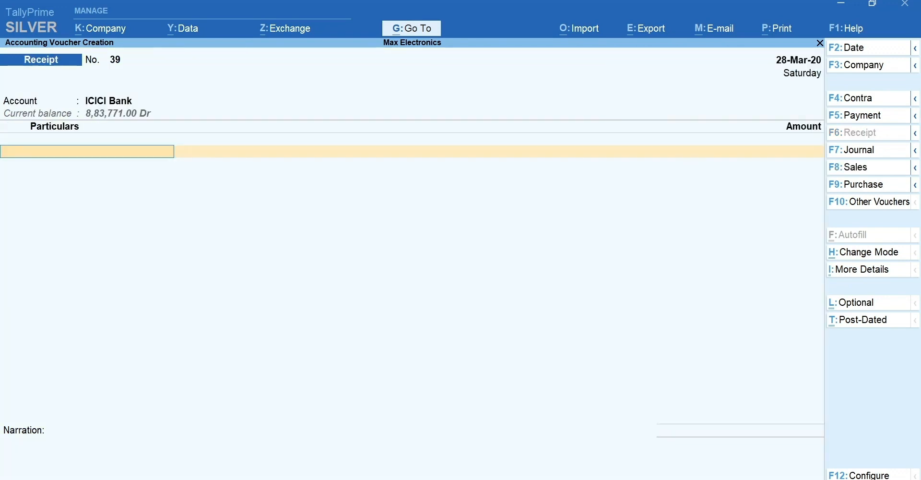
pyautogui.write('hi')
pyautogui.press('Return')
pyautogui.press('Return')
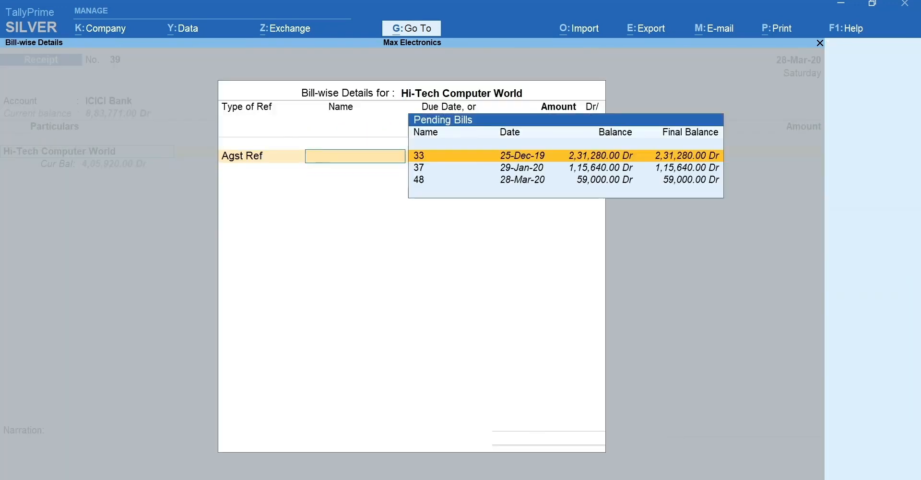
# Allocate the receipt against pending bill 48 dated 28-Mar-20 for its full 59,000.00 balance and save the Receipt voucher.
pyautogui.press('Down')
pyautogui.press('Down')
pyautogui.press('Return')
pyautogui.press('Return')
pyautogui.press('Return')
pyautogui.press('Return')
pyautogui.press('Return')
pyautogui.press('Return')
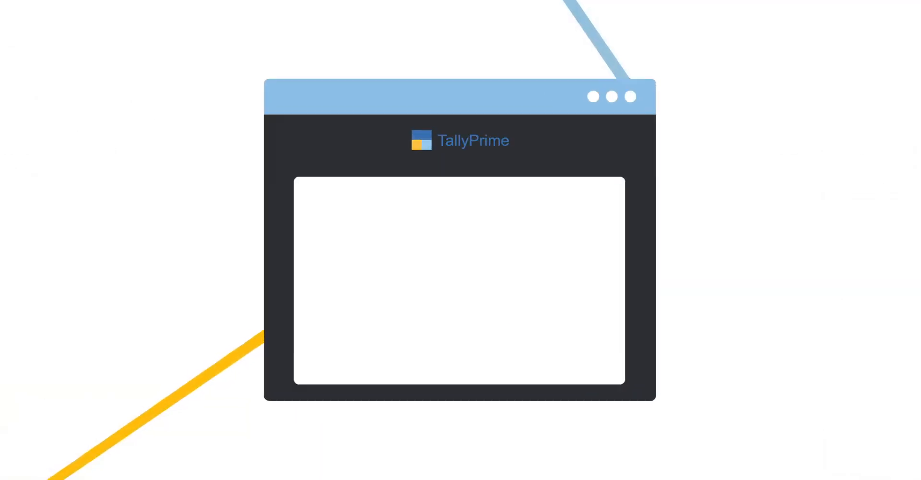